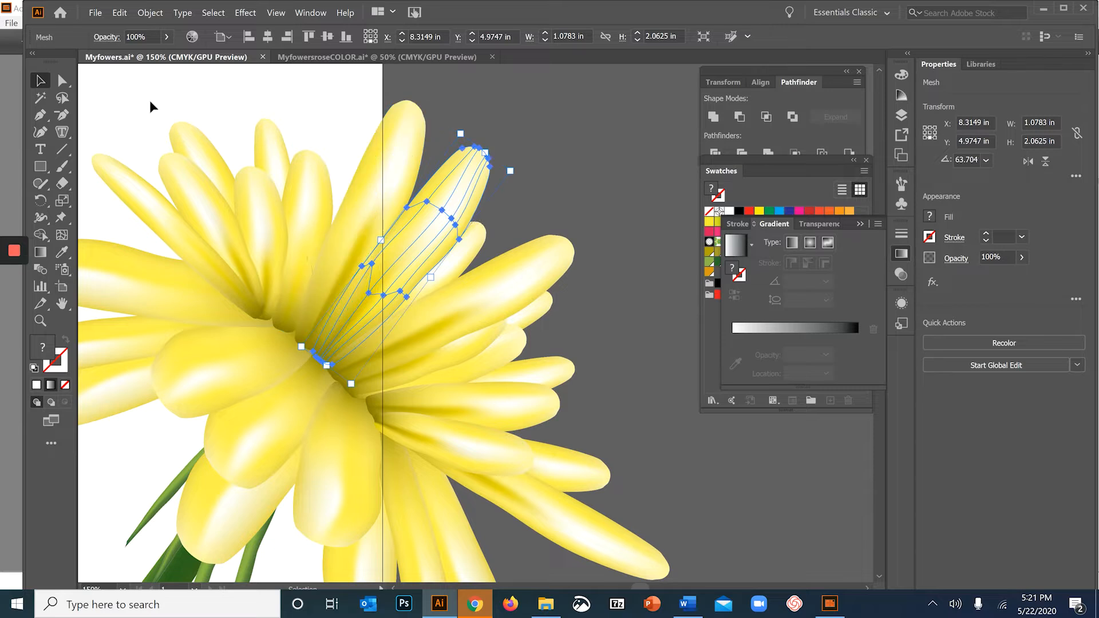
Reposition mesh points near the tip of the tall upper yellow petal with the Direct Selection tool
{"action": "left_click", "coordinate": [581, 152]}
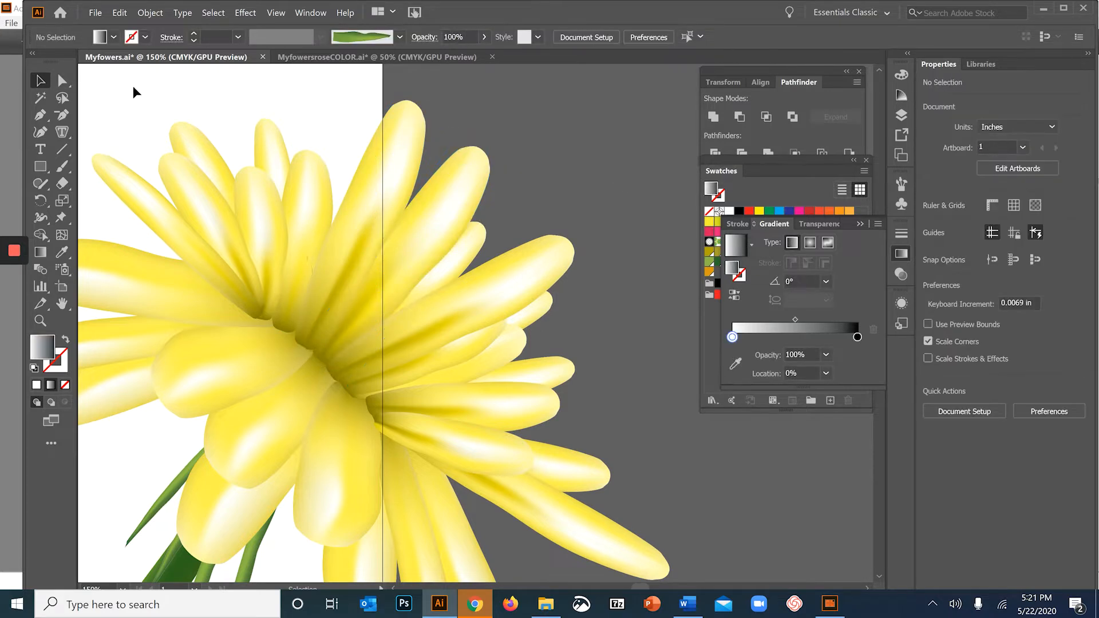
{"action": "left_click", "coordinate": [62, 80]}
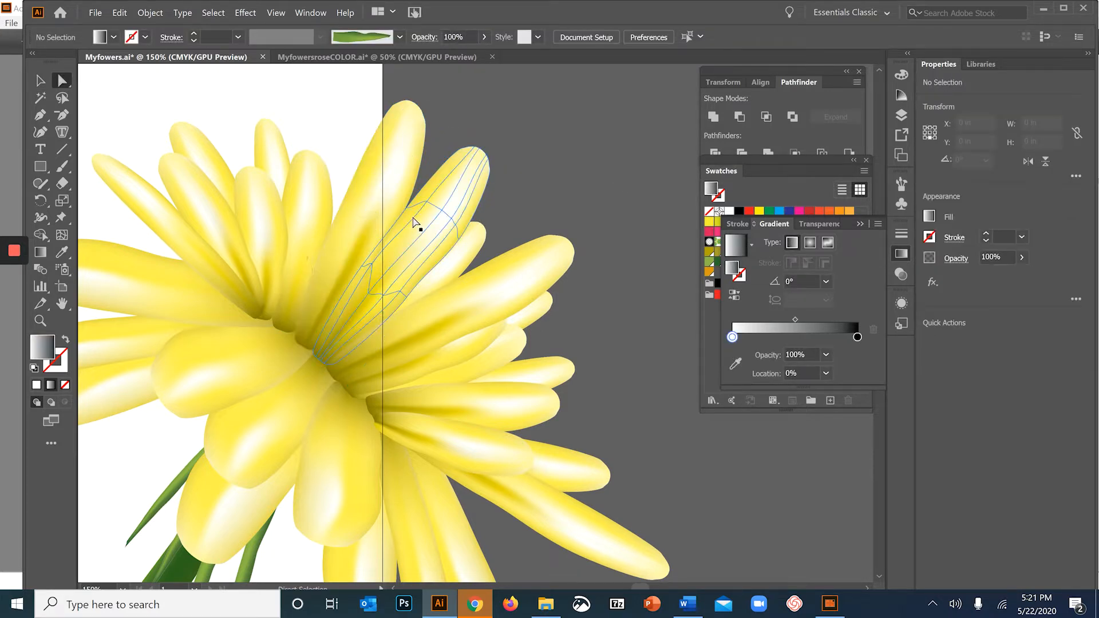
{"action": "left_click_drag", "start_coordinate": [394, 177], "coordinate": [400, 130]}
{"action": "mouse_move", "coordinate": [374, 165]}
{"action": "left_mouse_down"}
{"action": "mouse_move", "coordinate": [363, 163]}
{"action": "mouse_move", "coordinate": [400, 180]}
{"action": "mouse_move", "coordinate": [416, 156]}
{"action": "mouse_move", "coordinate": [413, 185]}
{"action": "left_mouse_up"}
Recolor the mesh point in the middle of the tall upper petal with a red swatch
{"action": "left_click", "coordinate": [349, 241]}
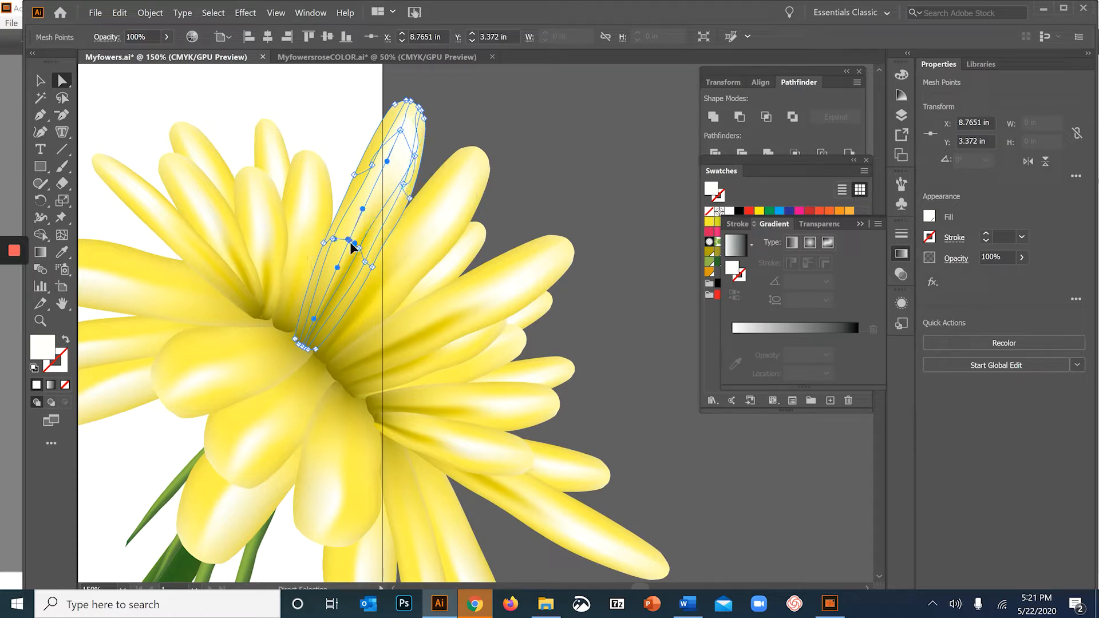
{"action": "left_click", "coordinate": [352, 248]}
{"action": "left_click", "coordinate": [809, 212]}
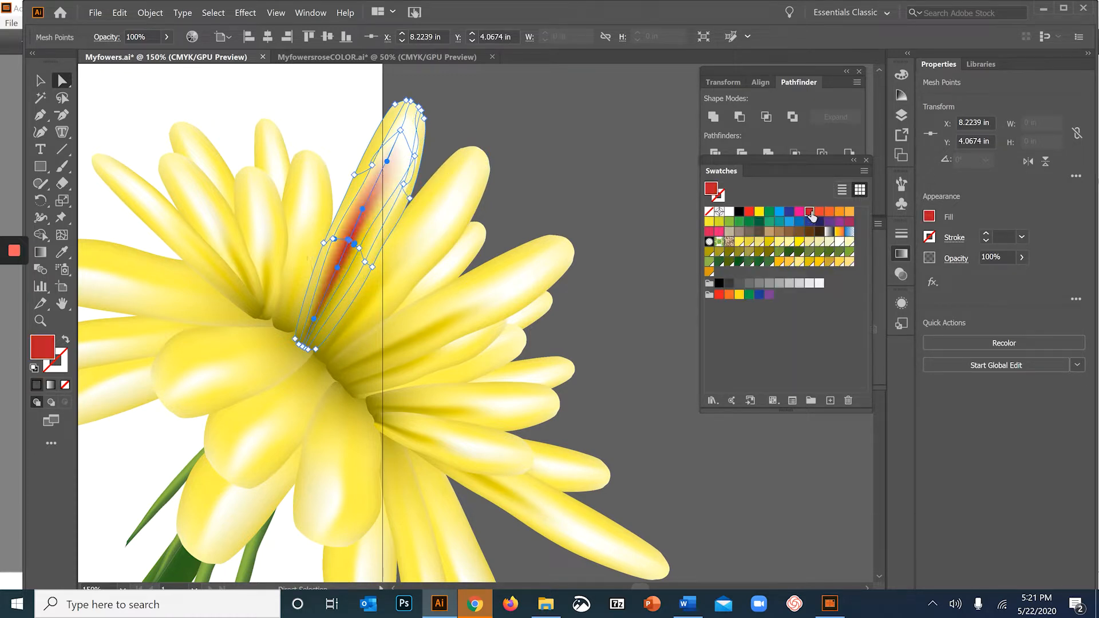
Switch to MyfowersroseCOLOR.ai and reshape the pale highlight on the rose's central petal by moving its mesh points
{"action": "key", "text": "ctrl+Tab"}
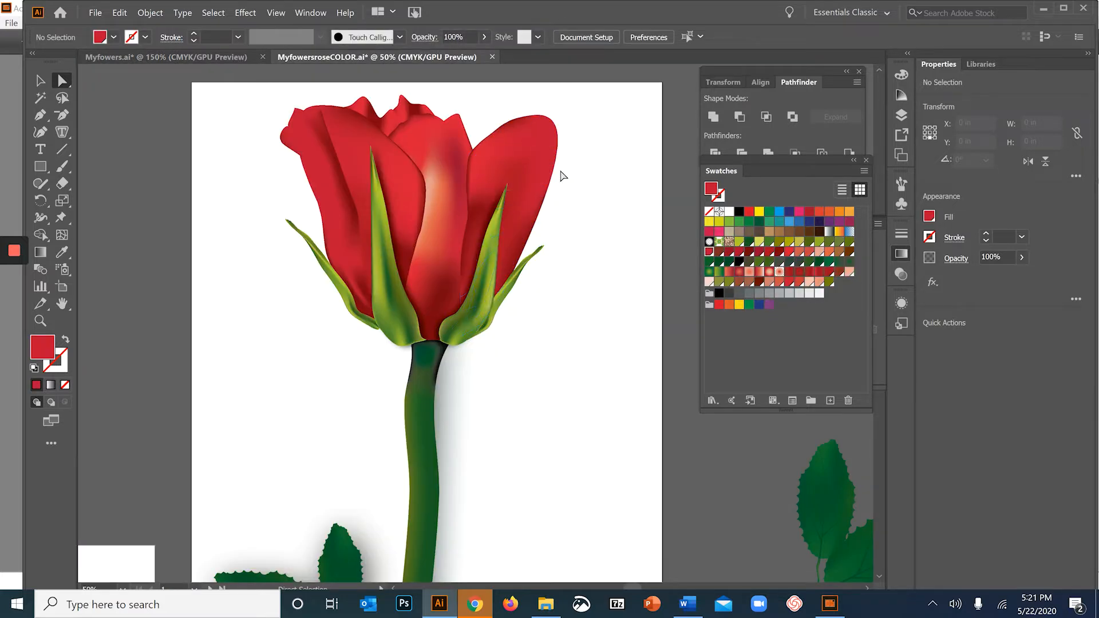
{"action": "left_click", "coordinate": [430, 152]}
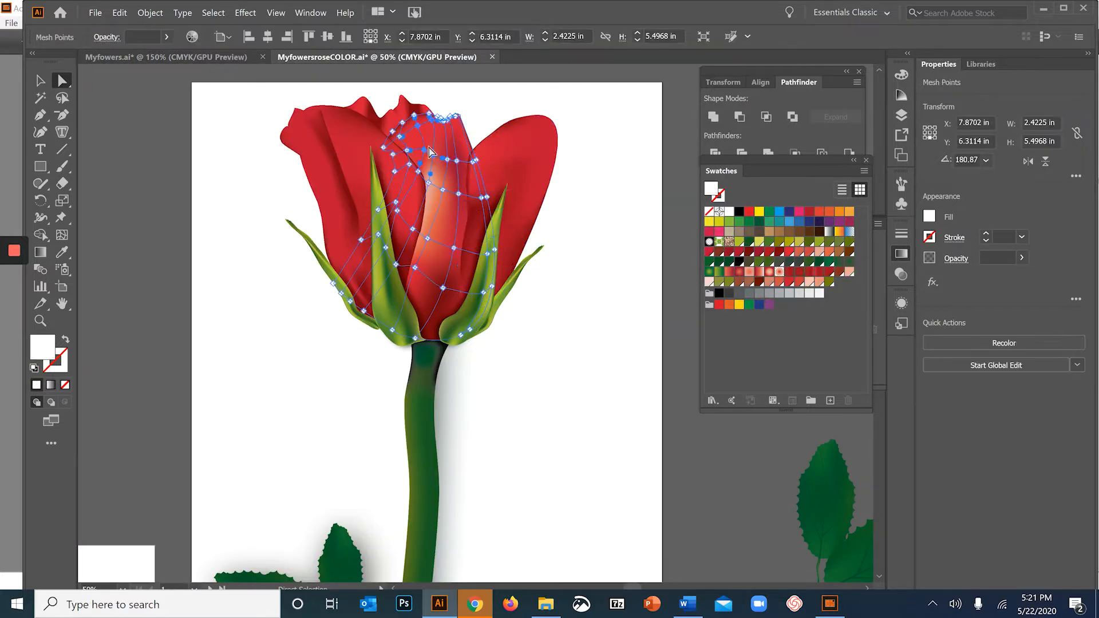
{"action": "left_click_drag", "start_coordinate": [443, 191], "coordinate": [446, 236]}
{"action": "left_click_drag", "start_coordinate": [427, 177], "coordinate": [449, 171]}
{"action": "left_click", "coordinate": [438, 195]}
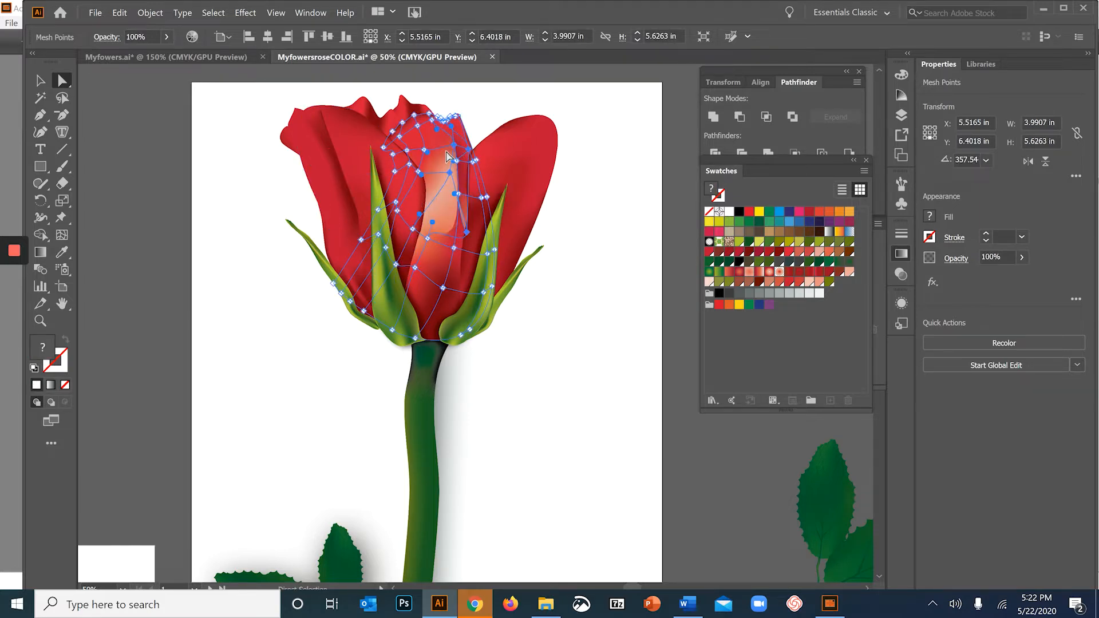
Adjust further mesh points and handles around the central petal's highlight, and select the rose's outer right petal to show its mesh
{"action": "mouse_move", "coordinate": [434, 121]}
{"action": "left_mouse_down"}
{"action": "mouse_move", "coordinate": [450, 146]}
{"action": "mouse_move", "coordinate": [437, 130]}
{"action": "left_mouse_up"}
{"action": "left_click", "coordinate": [456, 147]}
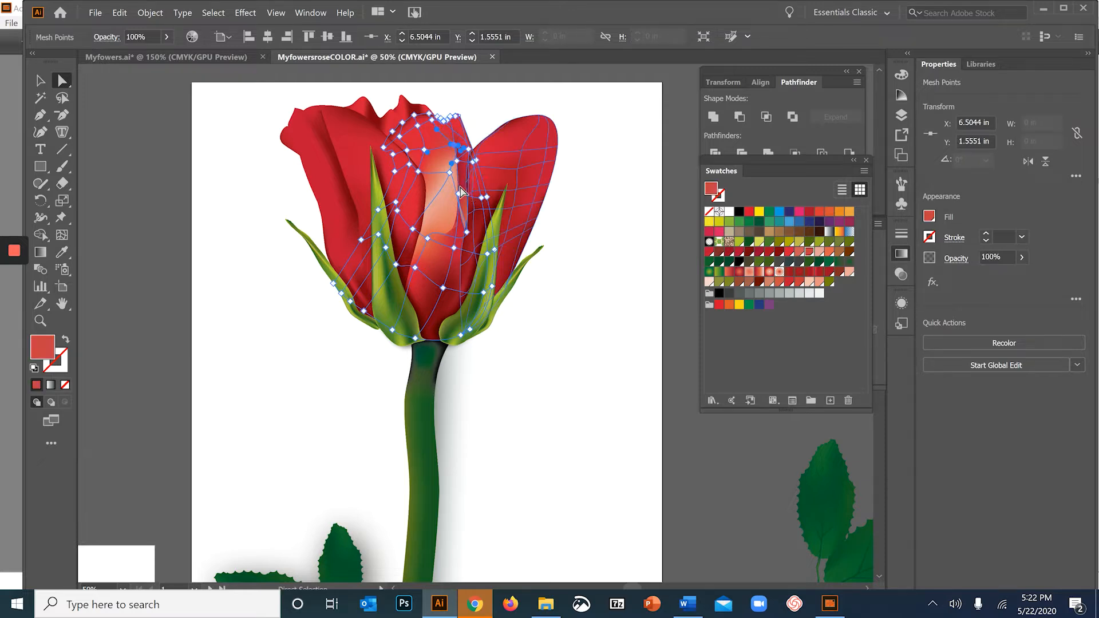
{"action": "left_click", "coordinate": [450, 173]}
{"action": "mouse_move", "coordinate": [450, 172]}
{"action": "left_mouse_down"}
{"action": "mouse_move", "coordinate": [434, 200]}
{"action": "mouse_move", "coordinate": [463, 155]}
{"action": "left_mouse_up"}
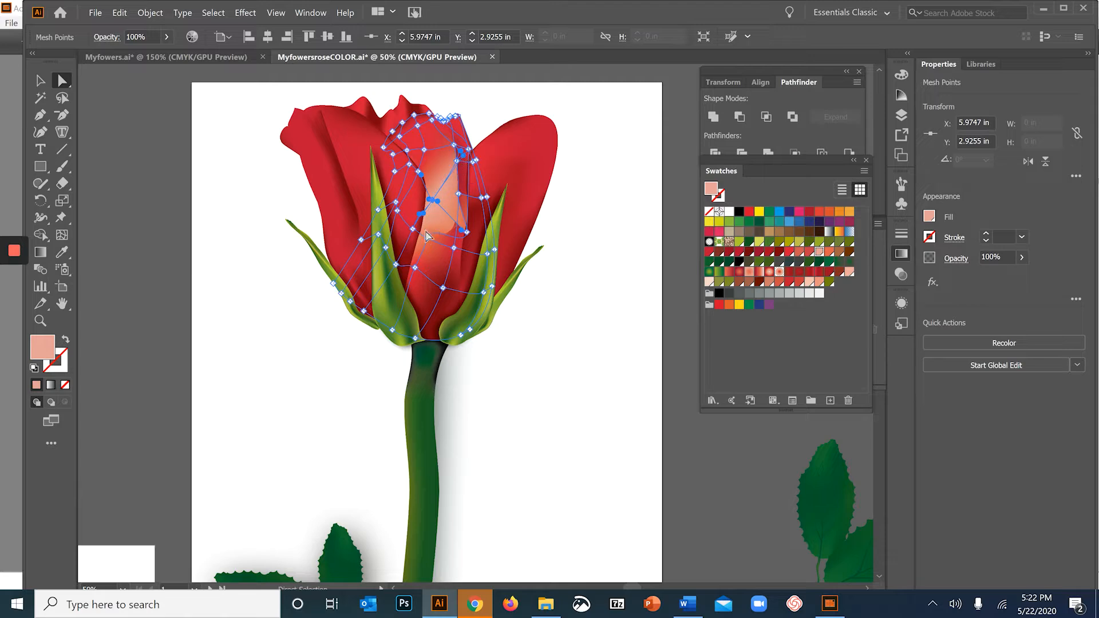
{"action": "left_click", "coordinate": [493, 217]}
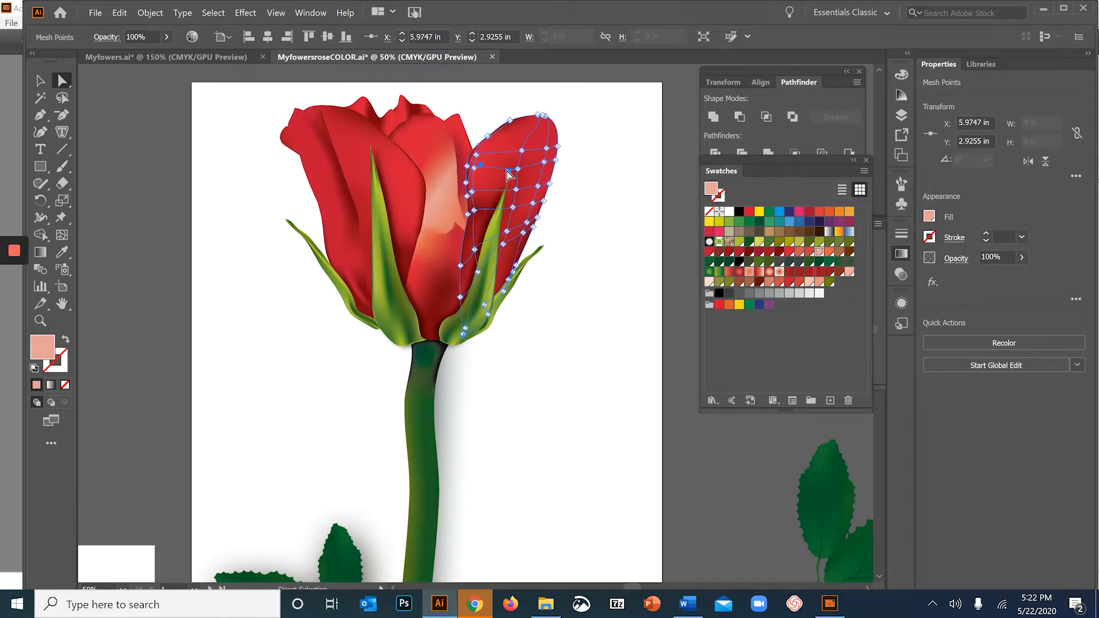
{"action": "left_click", "coordinate": [626, 346]}
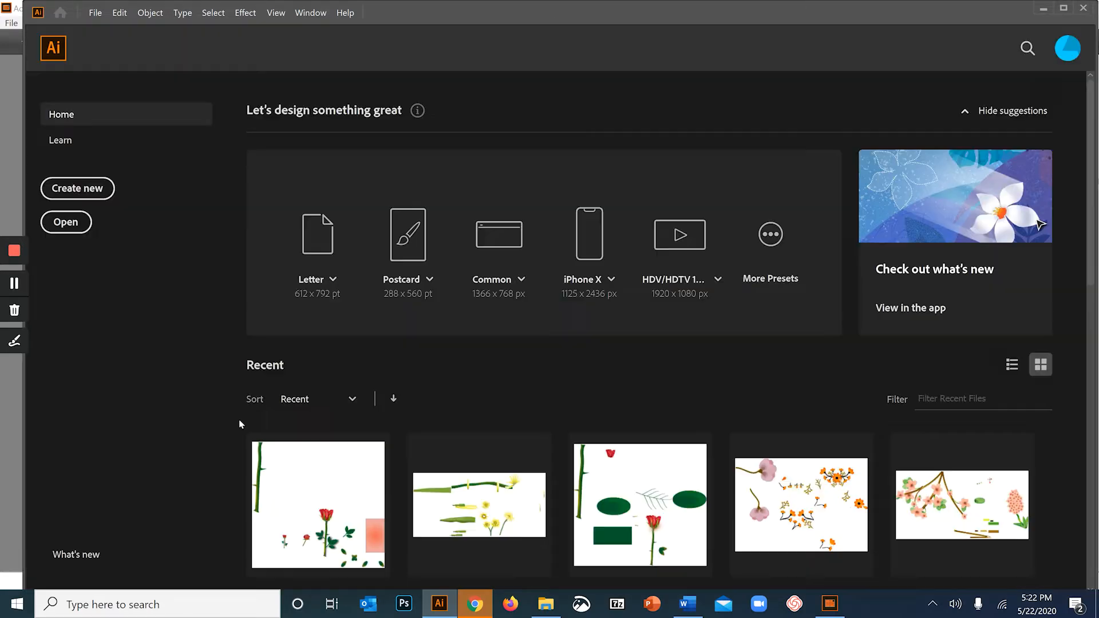
Create a Letter-size print document named Cafe-logo in inches, 8.5 x 11 in, with portrait orientation
{"action": "left_click", "coordinate": [88, 193]}
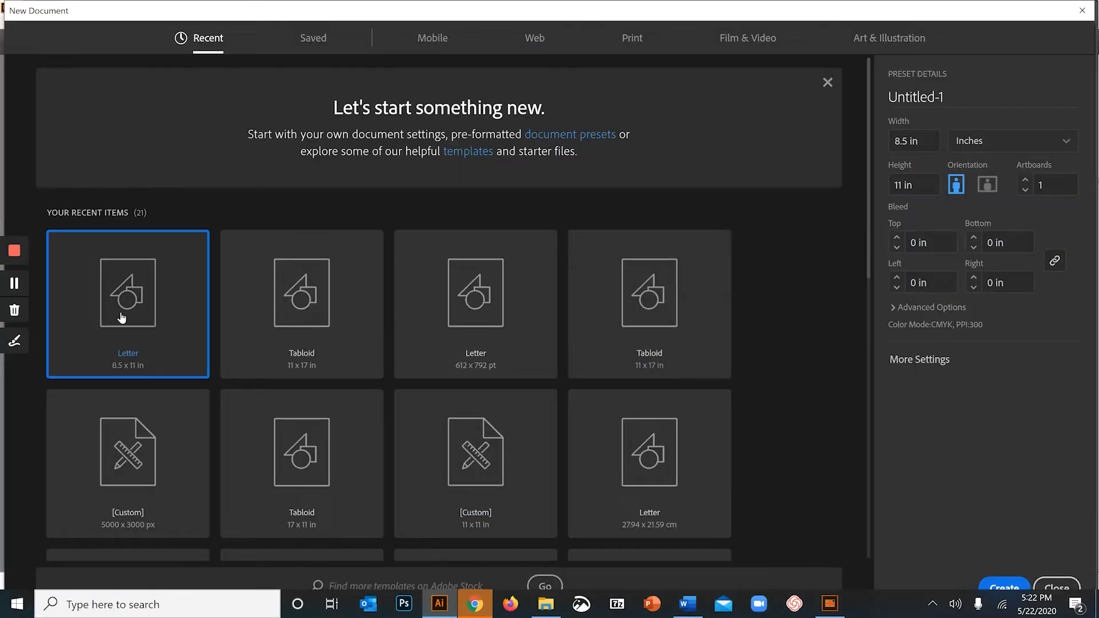
{"action": "left_click", "coordinate": [632, 38]}
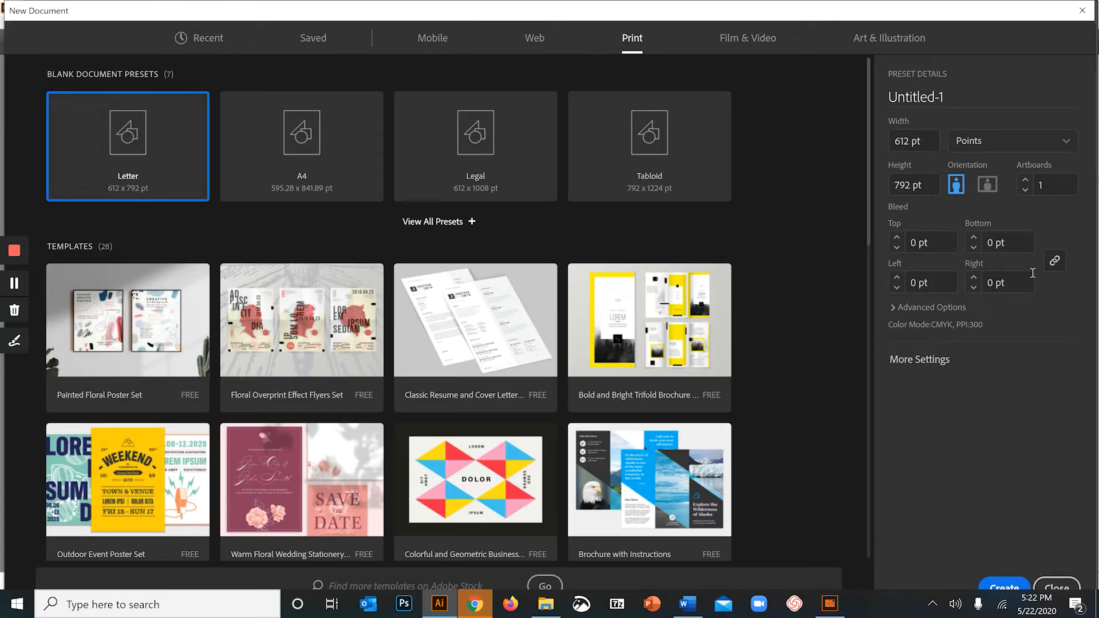
{"action": "left_click", "coordinate": [1029, 142]}
{"action": "left_click", "coordinate": [977, 220]}
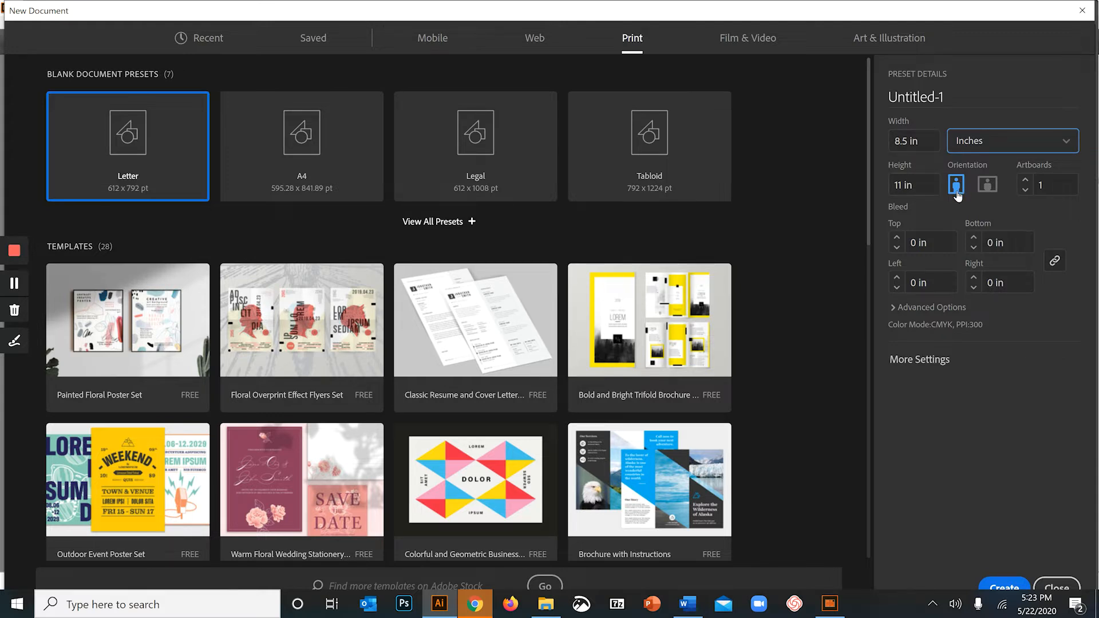
{"action": "left_click", "coordinate": [961, 93]}
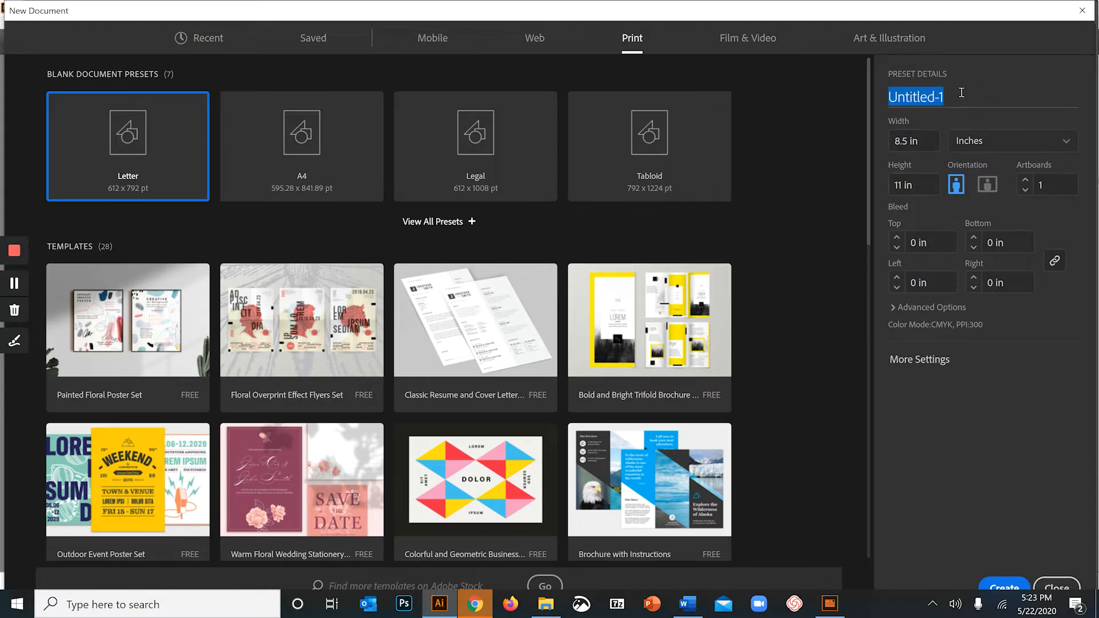
{"action": "type", "text": "C"}
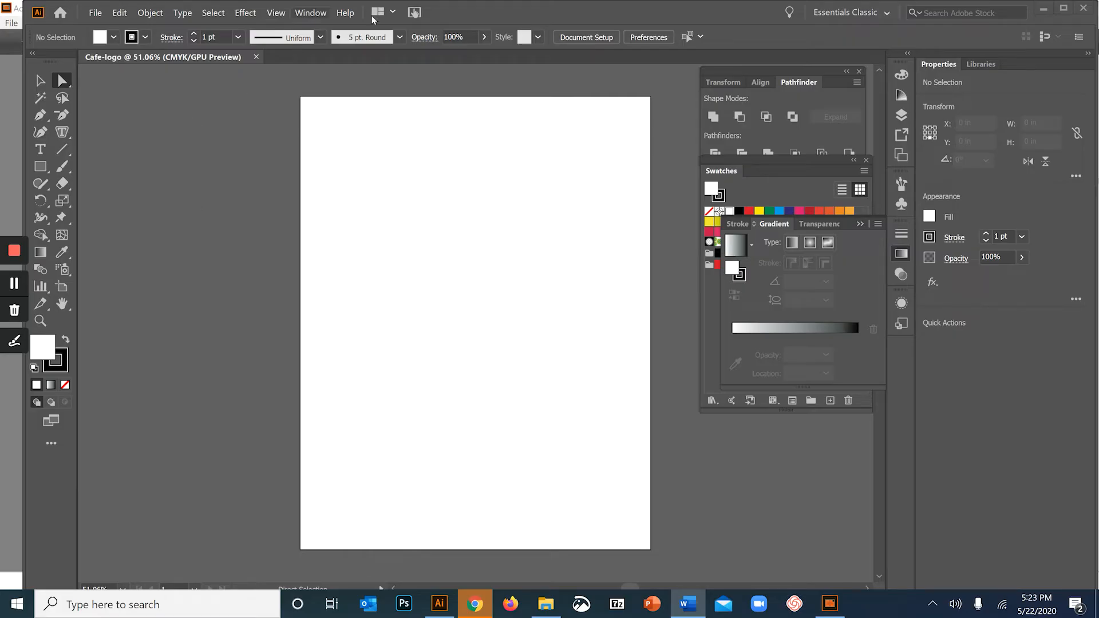
Choose the Essentials Classic workspace and fit the artboard in the window
{"action": "left_click", "coordinate": [864, 12]}
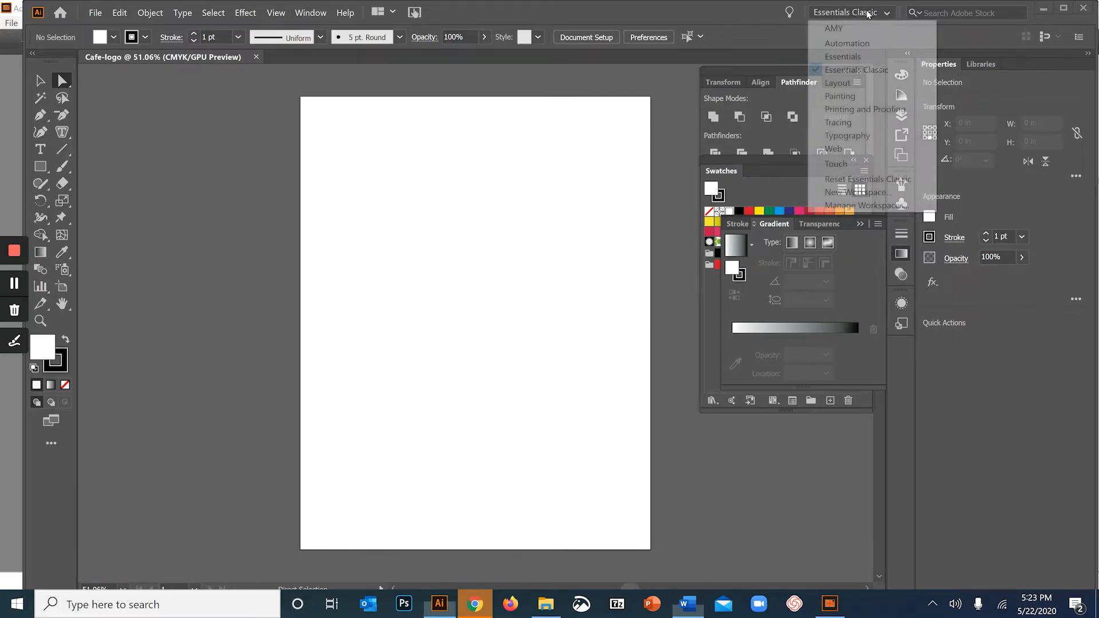
{"action": "left_click", "coordinate": [853, 72]}
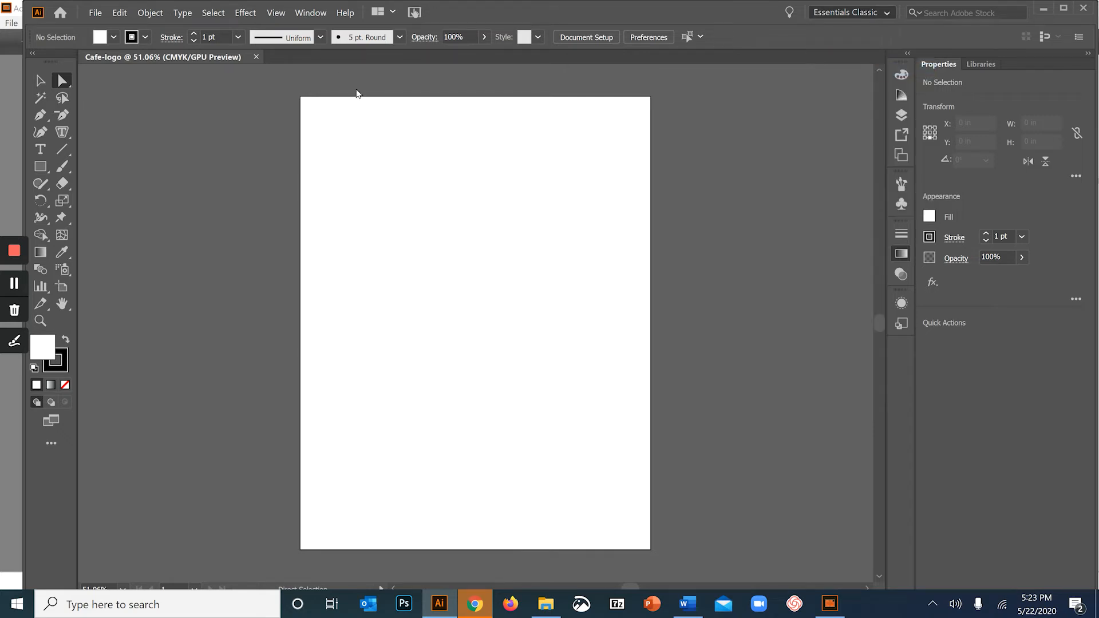
{"action": "left_click", "coordinate": [275, 13]}
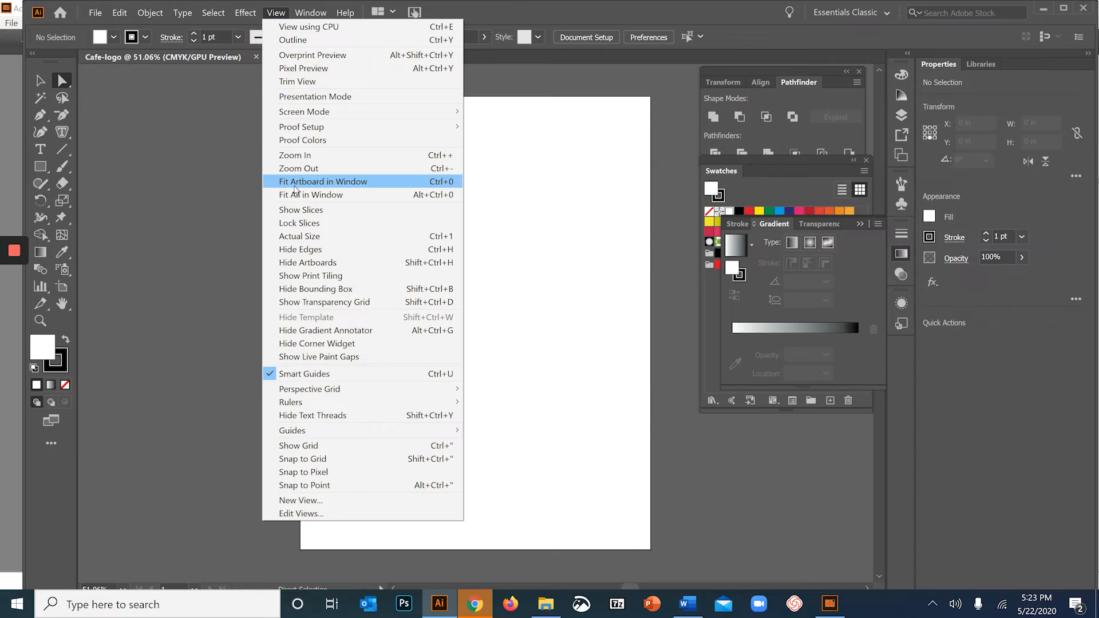
{"action": "left_click", "coordinate": [295, 182]}
Place lemon.jpg from the Cafe folder inside Cafe_AI20_RF on the TEE TINY (F:) drive as a linked template
{"action": "left_click", "coordinate": [95, 13]}
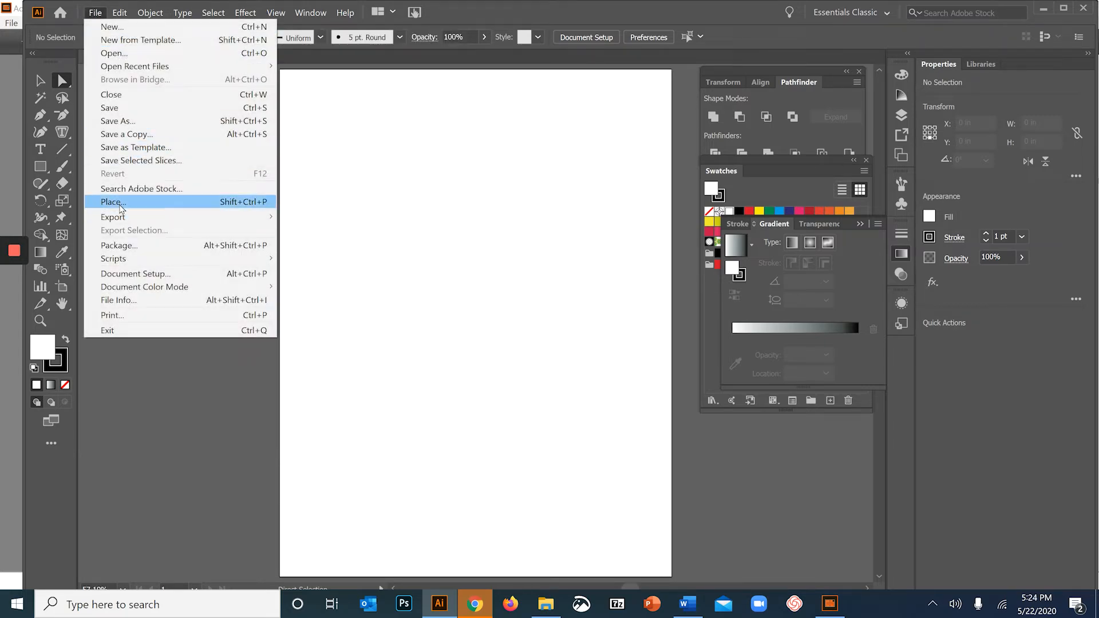
{"action": "left_click", "coordinate": [113, 202]}
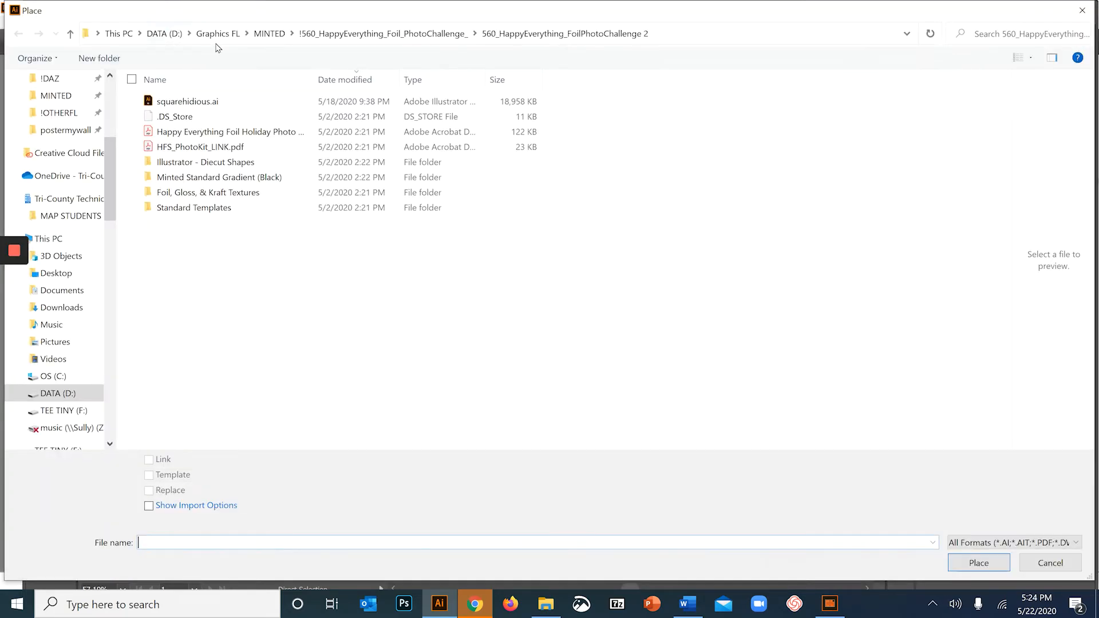
{"action": "left_click", "coordinate": [64, 412]}
{"action": "double_click", "coordinate": [171, 101]}
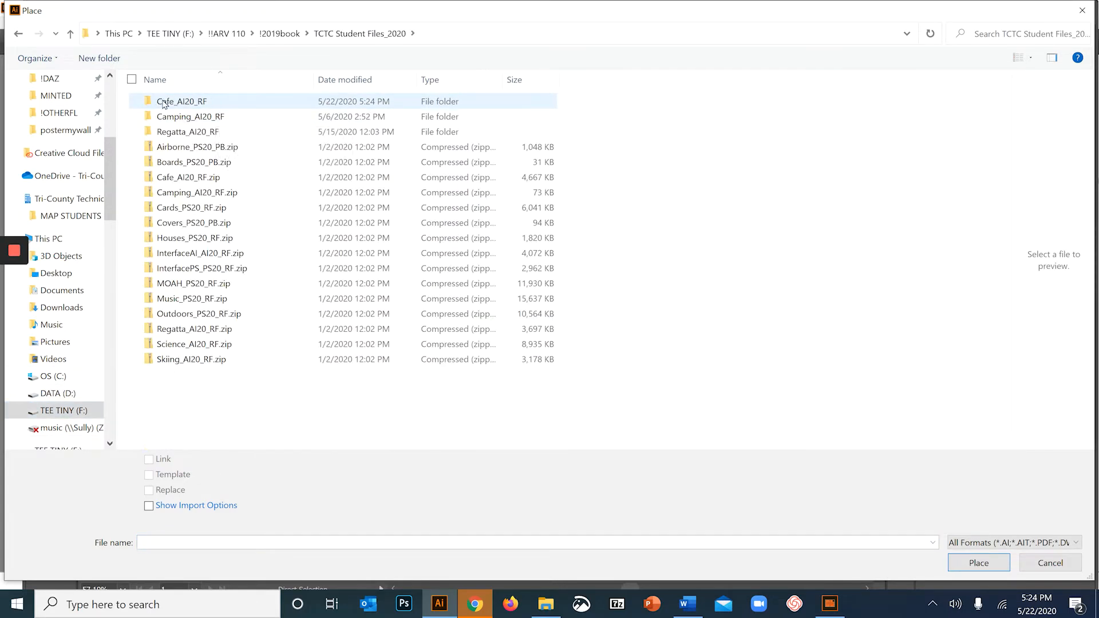
{"action": "double_click", "coordinate": [164, 101]}
{"action": "double_click", "coordinate": [151, 105]}
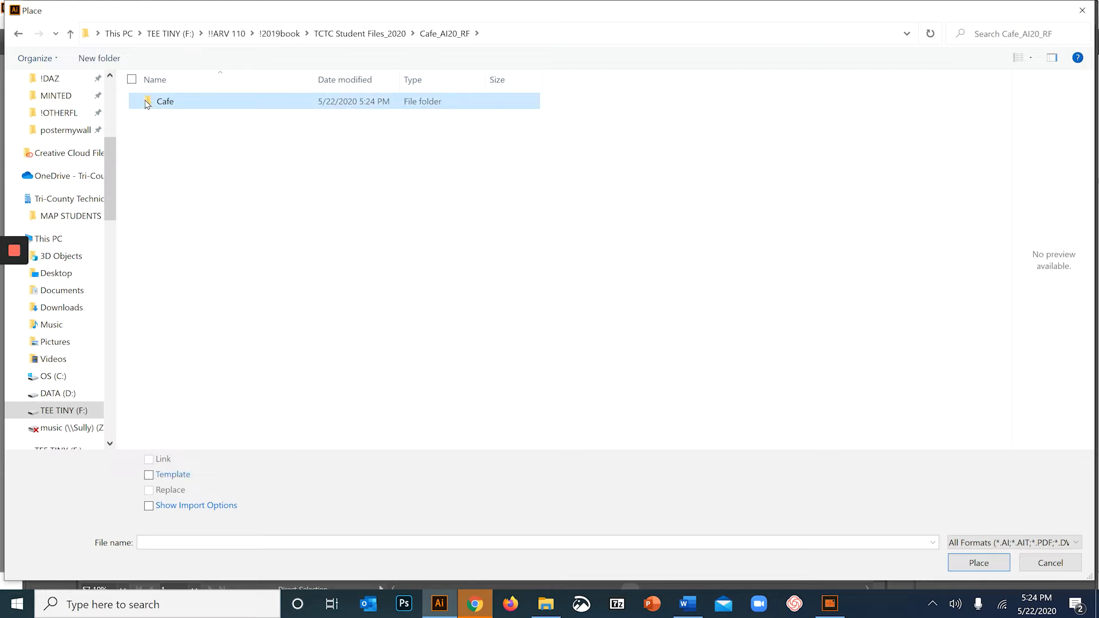
{"action": "left_click", "coordinate": [170, 118]}
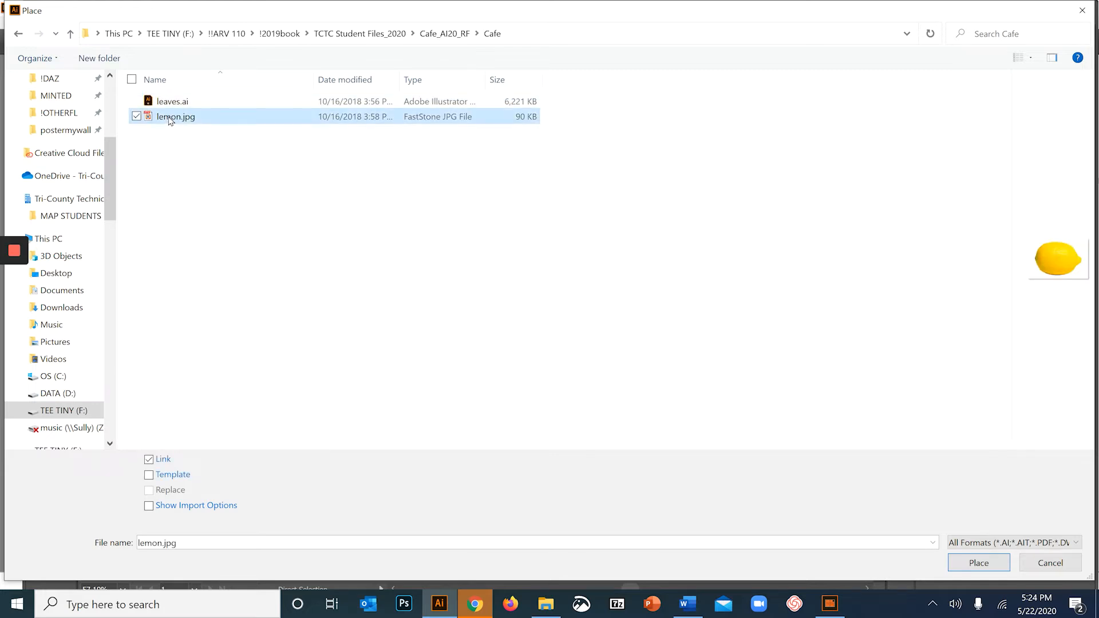
{"action": "left_click", "coordinate": [150, 476]}
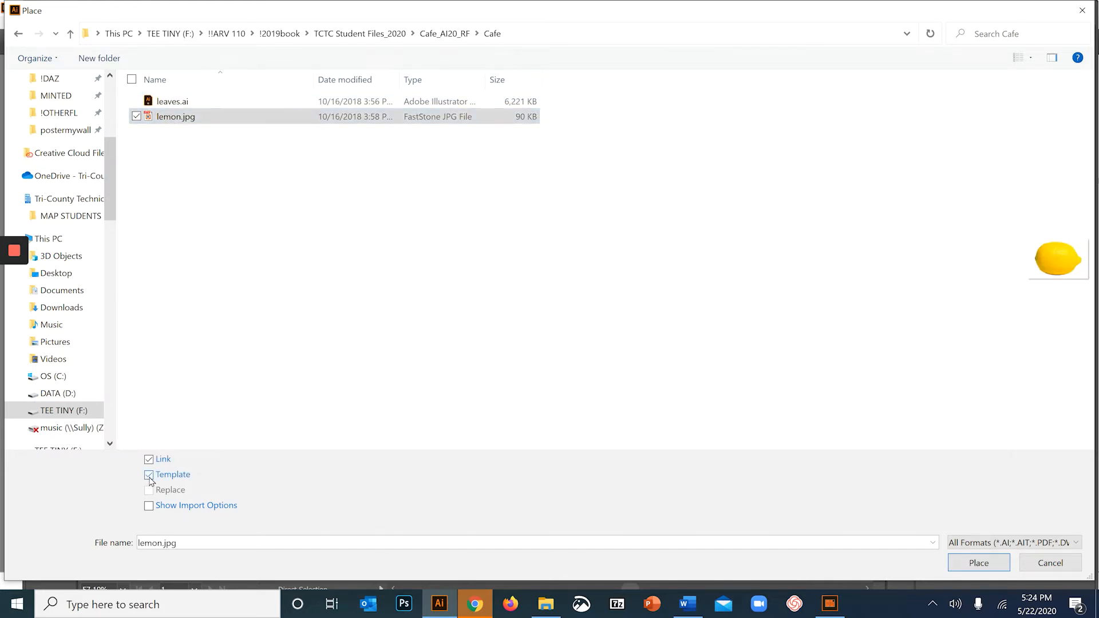
{"action": "left_click", "coordinate": [968, 564]}
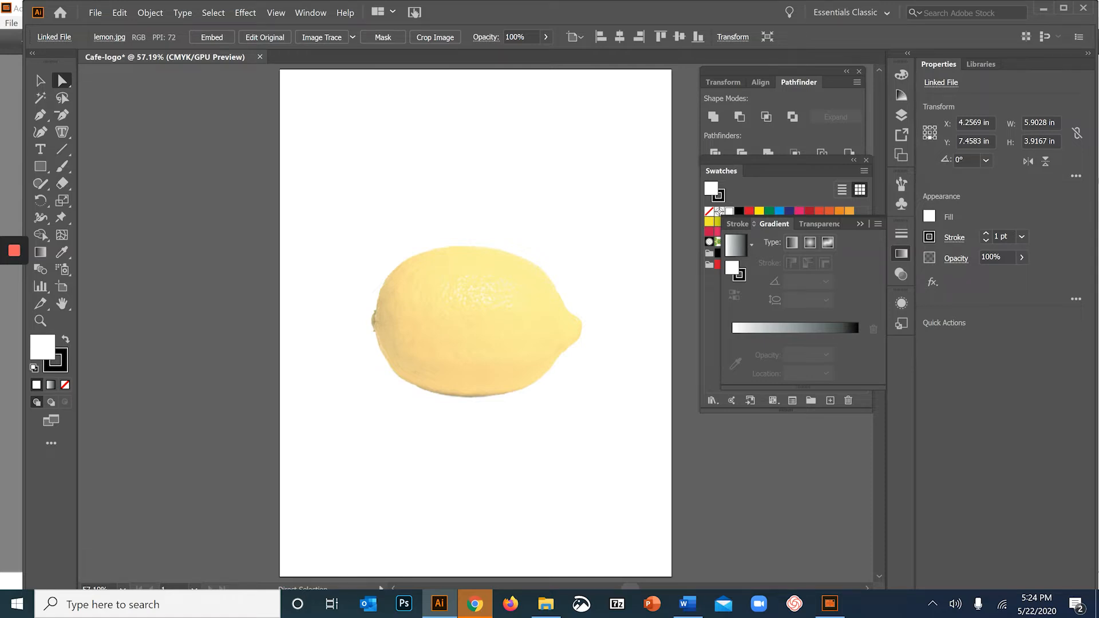
Collapse the floating Gradient, Swatches and Pathfinder panels to clear the workspace
{"action": "left_click", "coordinate": [859, 224]}
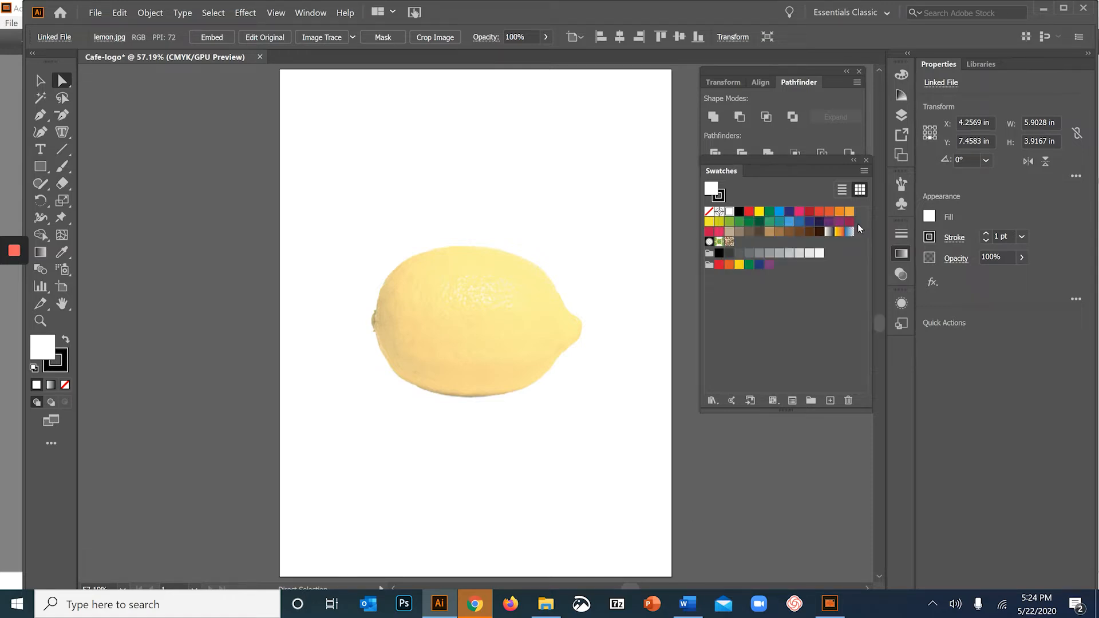
{"action": "left_click", "coordinate": [854, 161]}
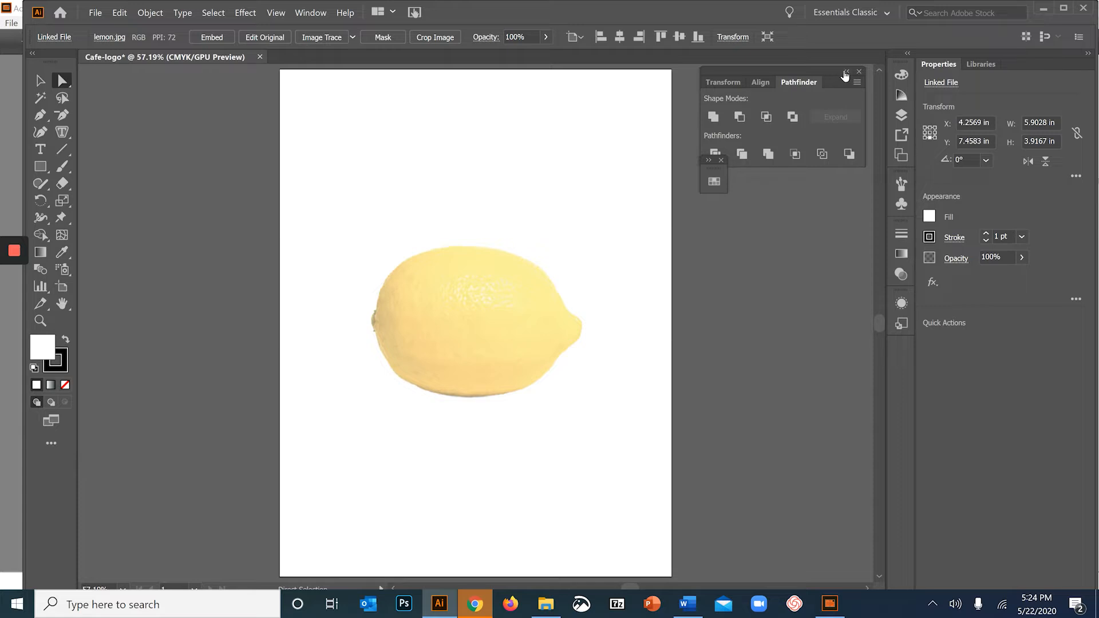
{"action": "left_click", "coordinate": [846, 72]}
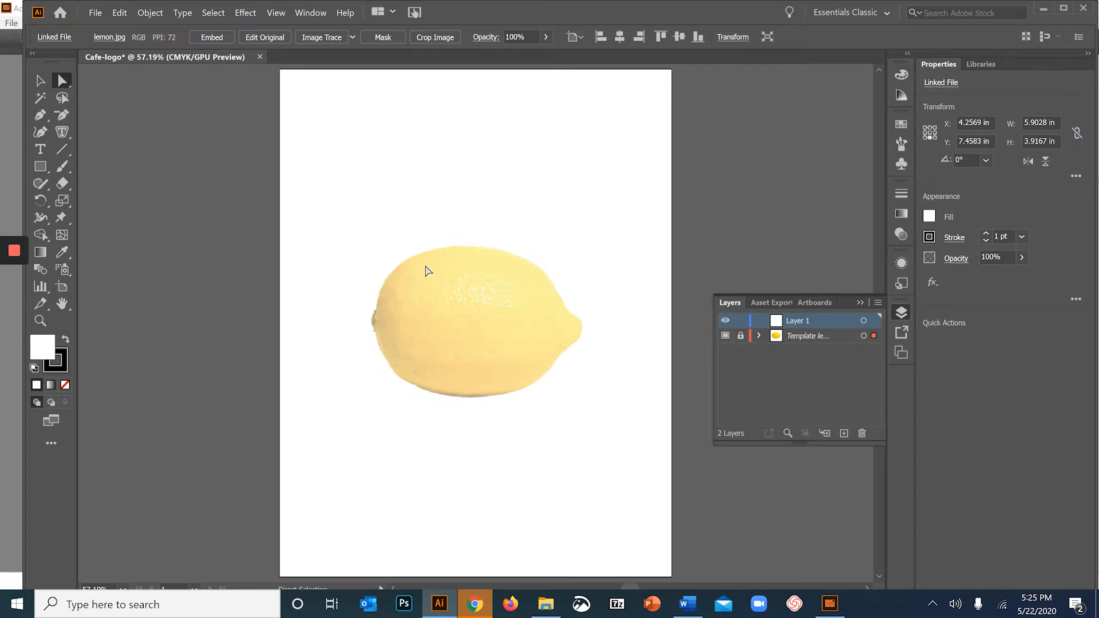
Turn off image dimming in the layer options of the lemon template layer
{"action": "left_click", "coordinate": [856, 336]}
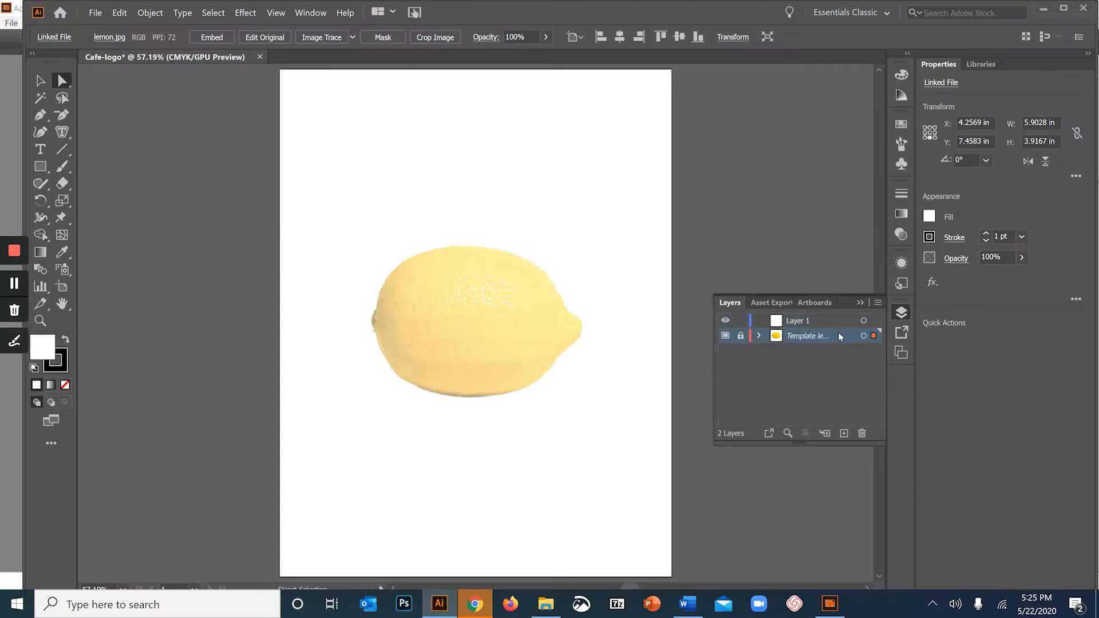
{"action": "double_click", "coordinate": [839, 336]}
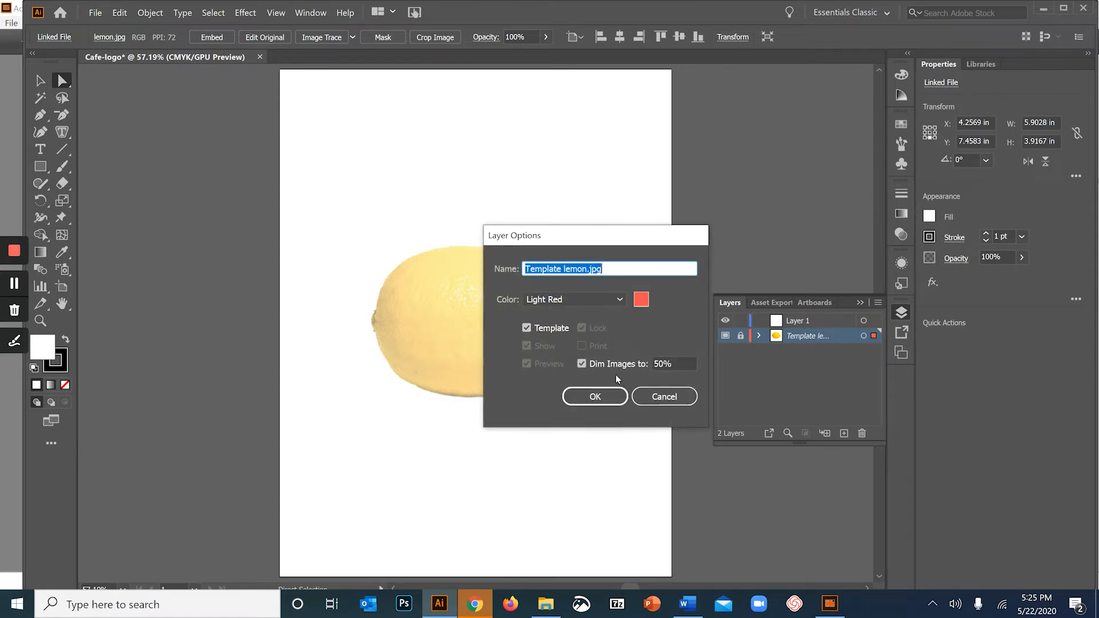
{"action": "left_click", "coordinate": [581, 364]}
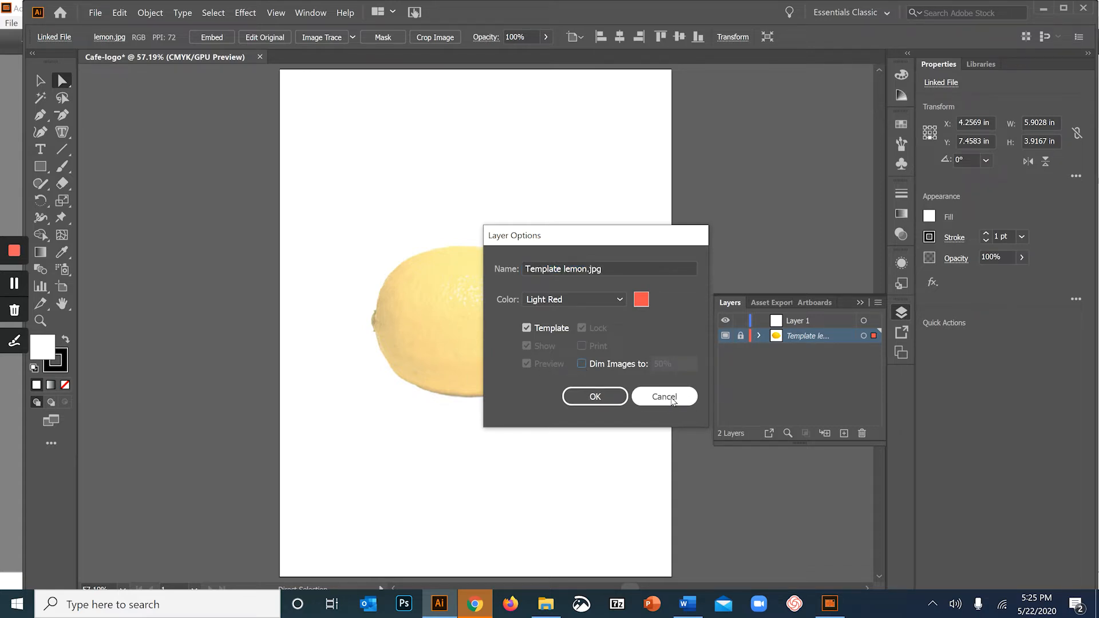
{"action": "left_click", "coordinate": [585, 401]}
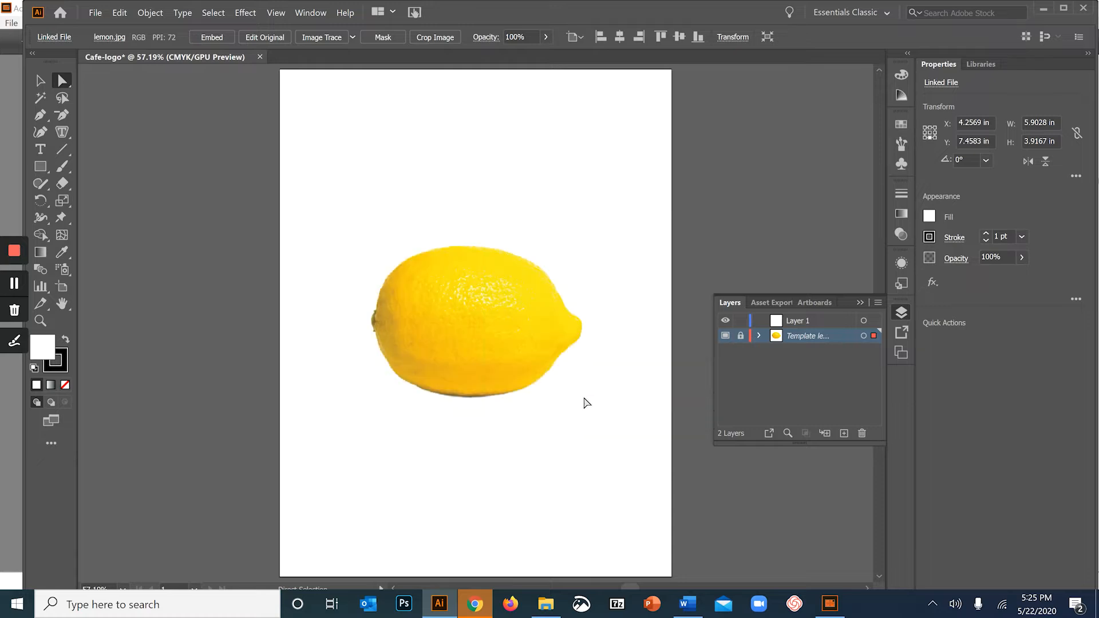
Rename Layer 1 above the template layer as Lemon
{"action": "left_click", "coordinate": [801, 322]}
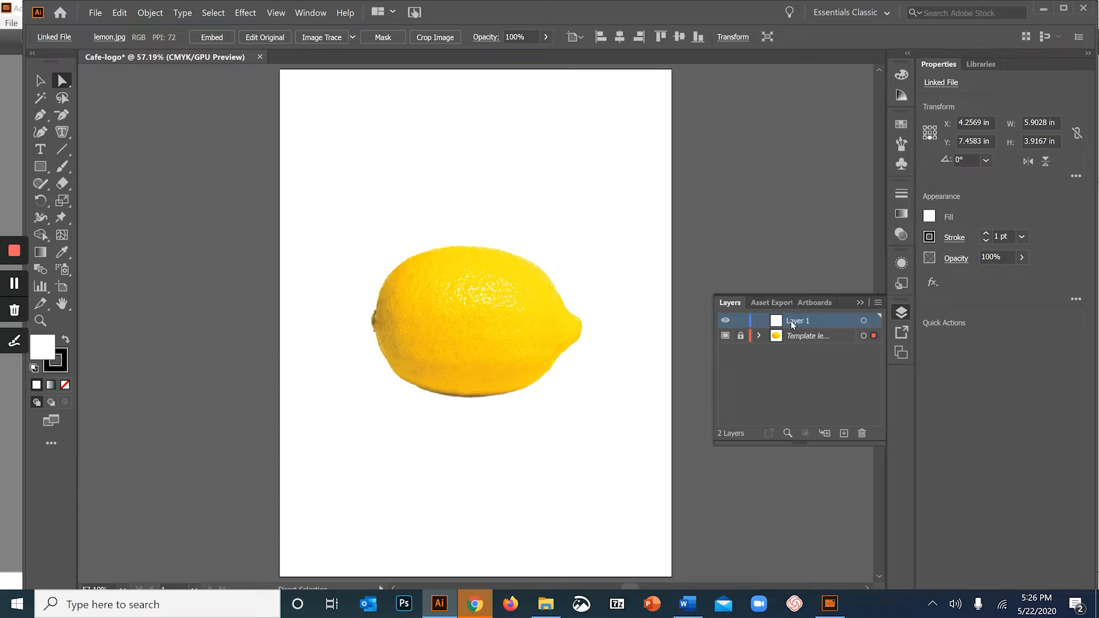
{"action": "double_click", "coordinate": [792, 321]}
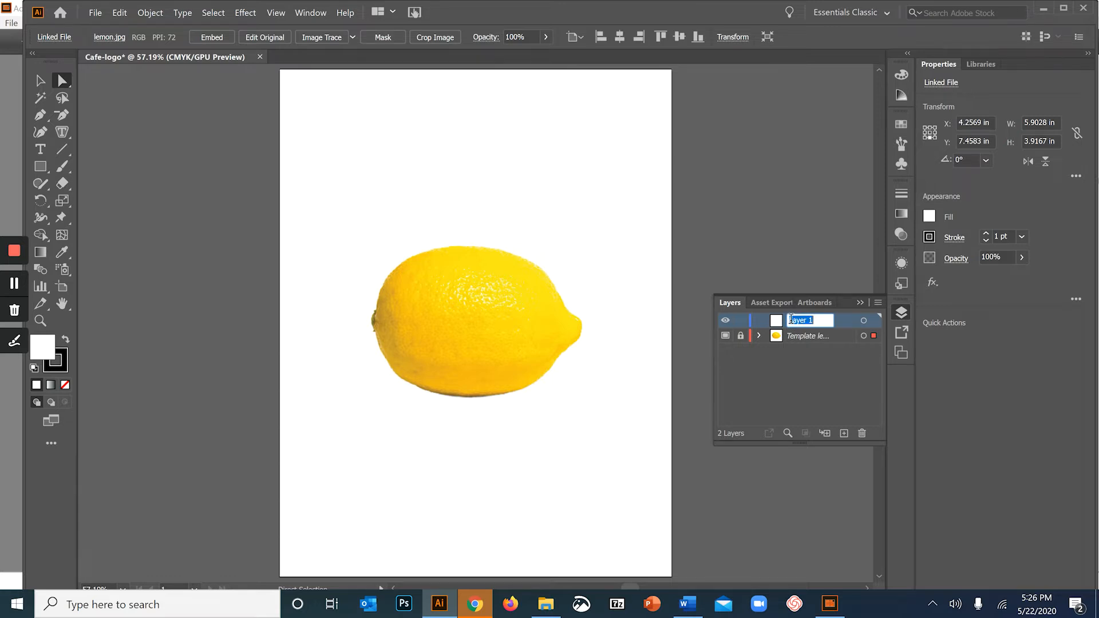
{"action": "key", "text": "BackSpace"}
{"action": "key", "text": "Return"}
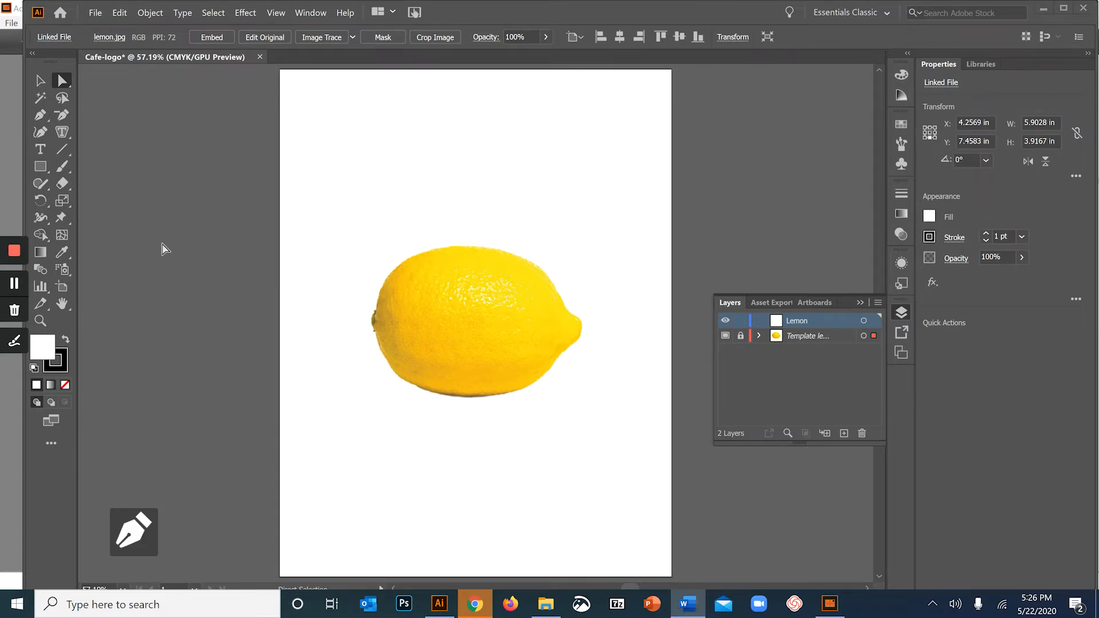
Trace the lemon photo as a closed path with the Pen tool, using no fill and a 1 pt black stroke
{"action": "left_click", "coordinate": [39, 116]}
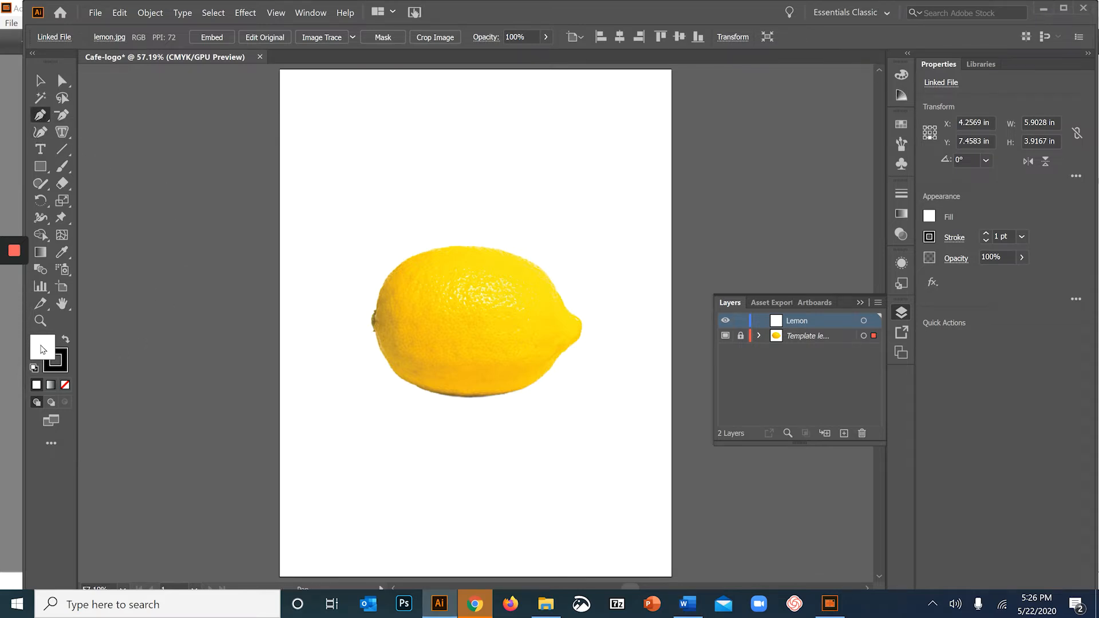
{"action": "left_click", "coordinate": [65, 388]}
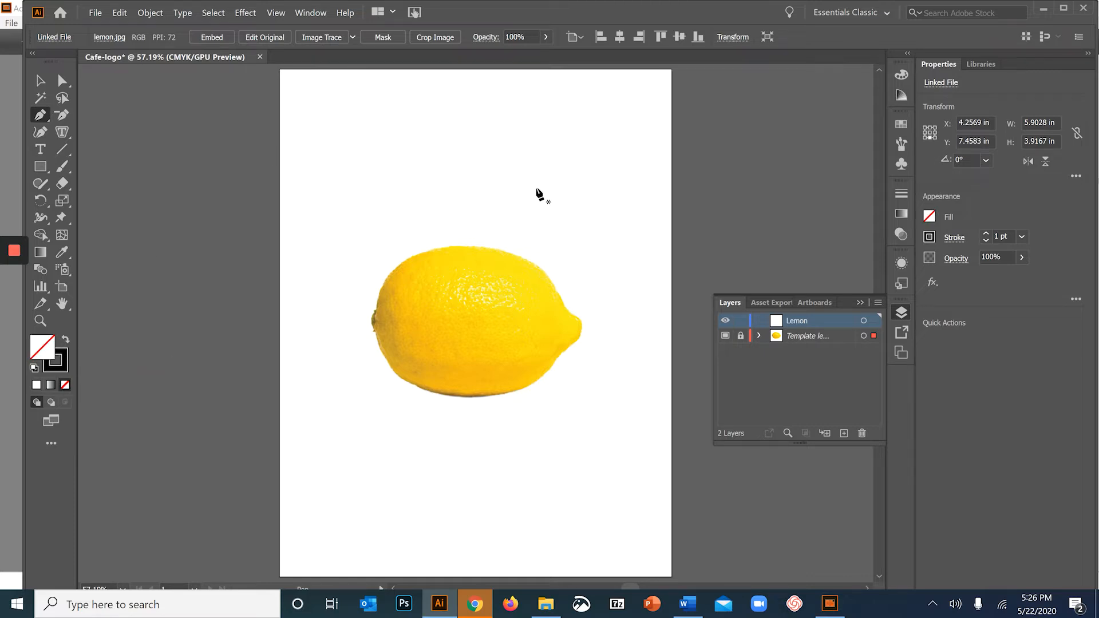
{"action": "key", "text": "alt"}
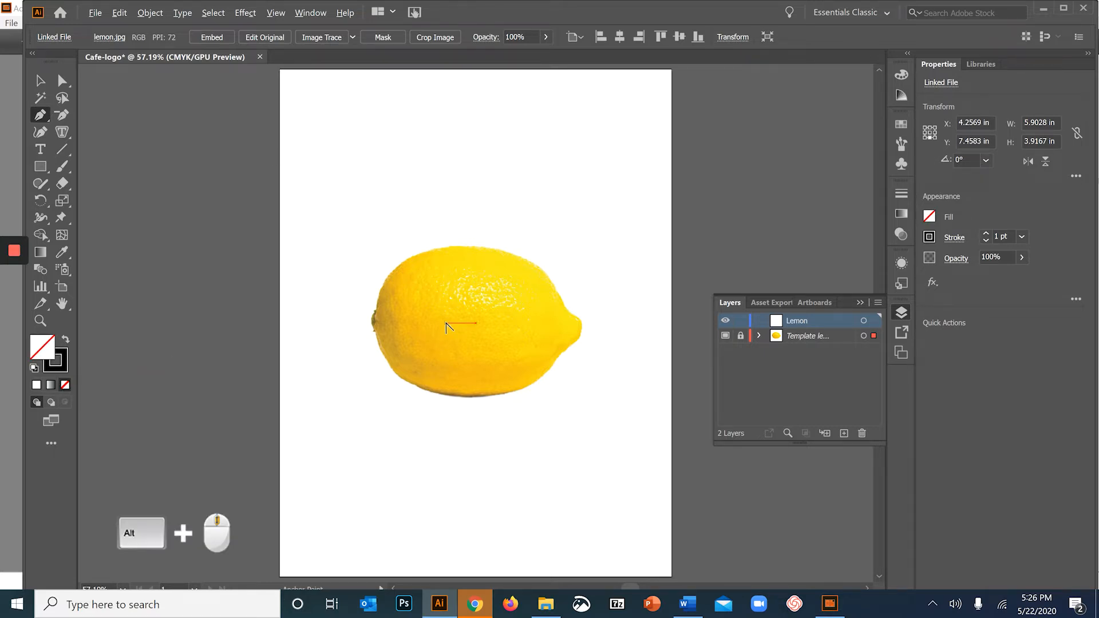
{"action": "scroll", "coordinate": [446, 325], "scroll_direction": "up", "scroll_amount": 4}
{"action": "scroll", "coordinate": [449, 319], "scroll_direction": "down", "scroll_amount": 1}
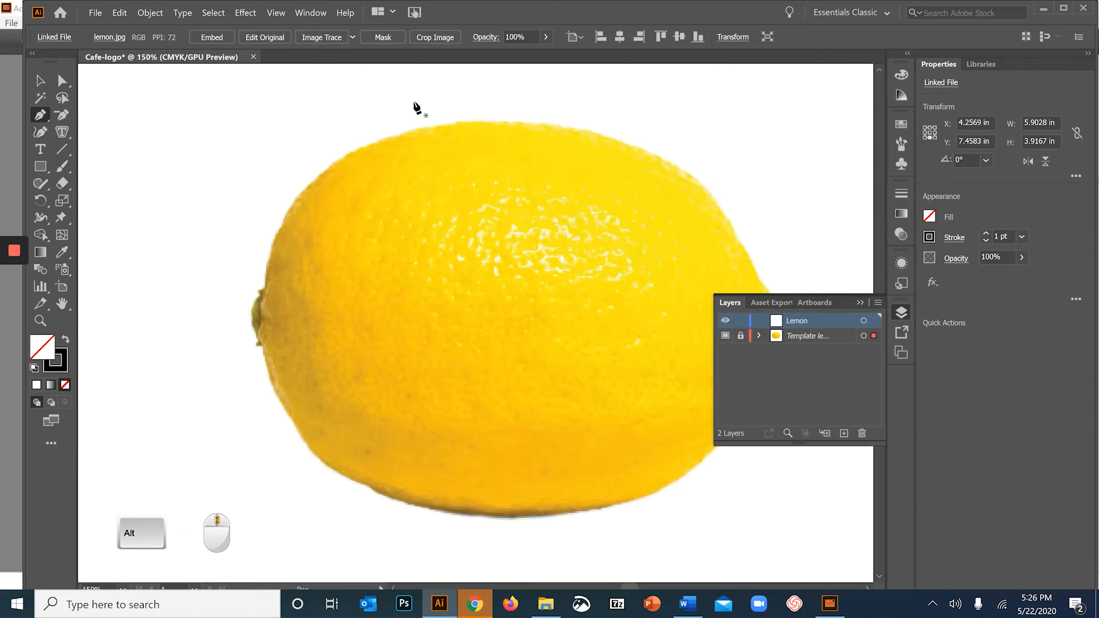
{"action": "left_click", "coordinate": [263, 283]}
{"action": "left_click_drag", "start_coordinate": [365, 146], "coordinate": [455, 116]}
{"action": "left_click_drag", "start_coordinate": [642, 148], "coordinate": [741, 187]}
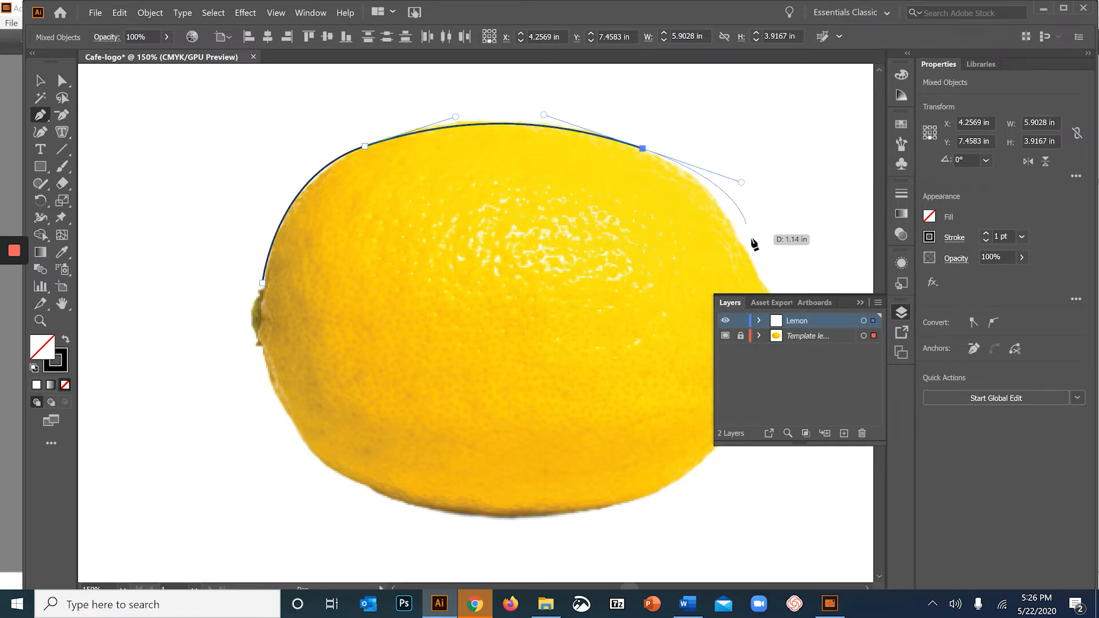
{"action": "left_click", "coordinate": [762, 285]}
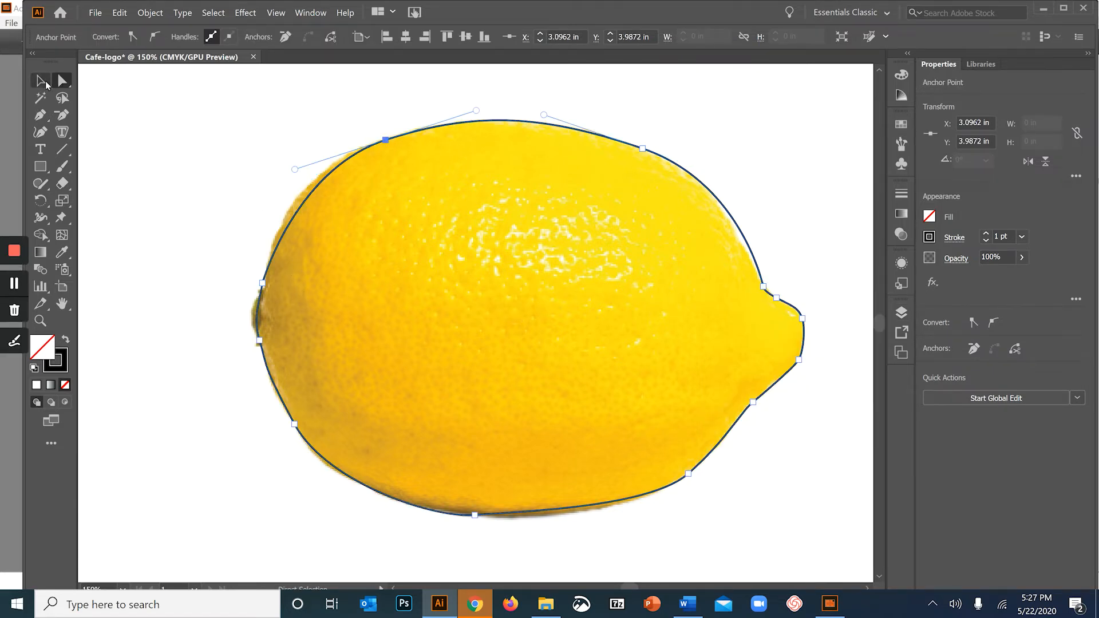
Fill the traced lemon path with yellow sampled from the upper part of the photo using the Eyedropper
{"action": "left_click", "coordinate": [39, 81]}
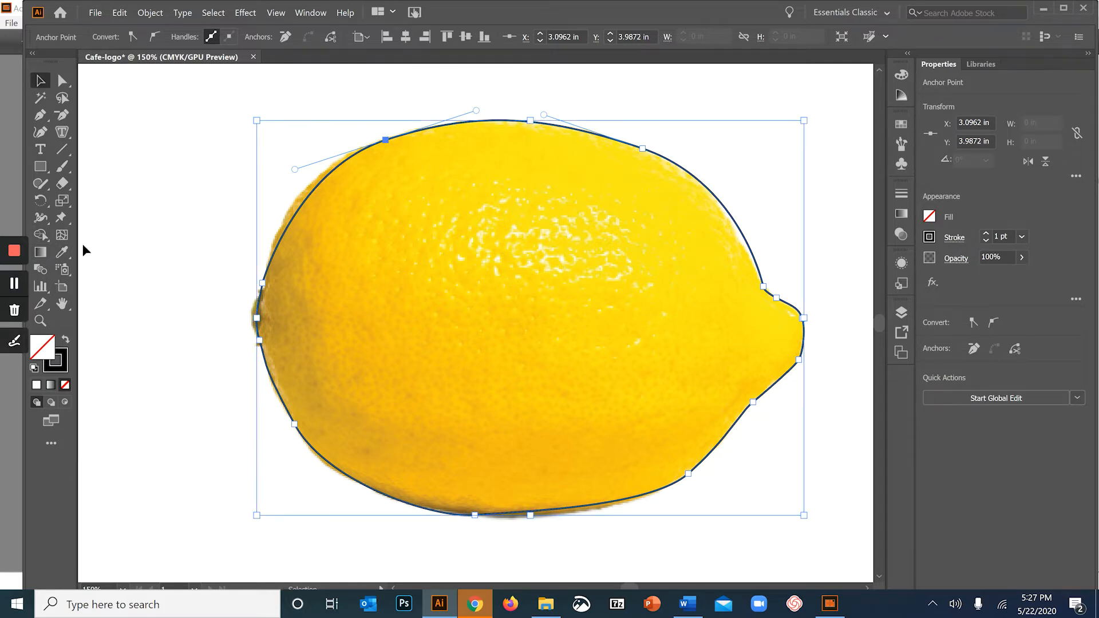
{"action": "left_click", "coordinate": [62, 252]}
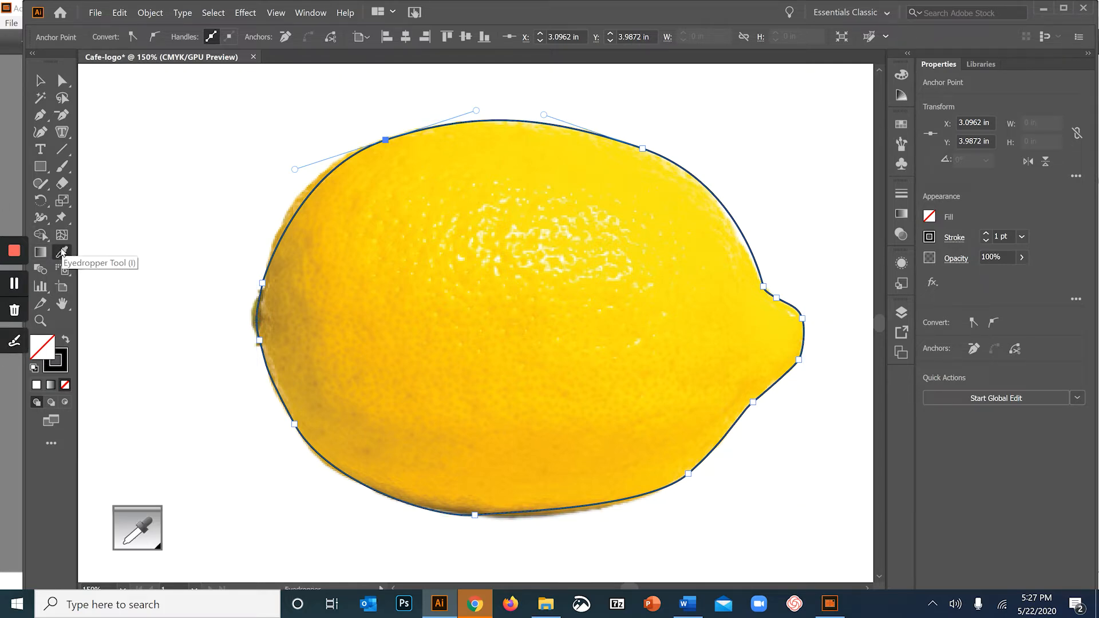
{"action": "left_click", "coordinate": [547, 156]}
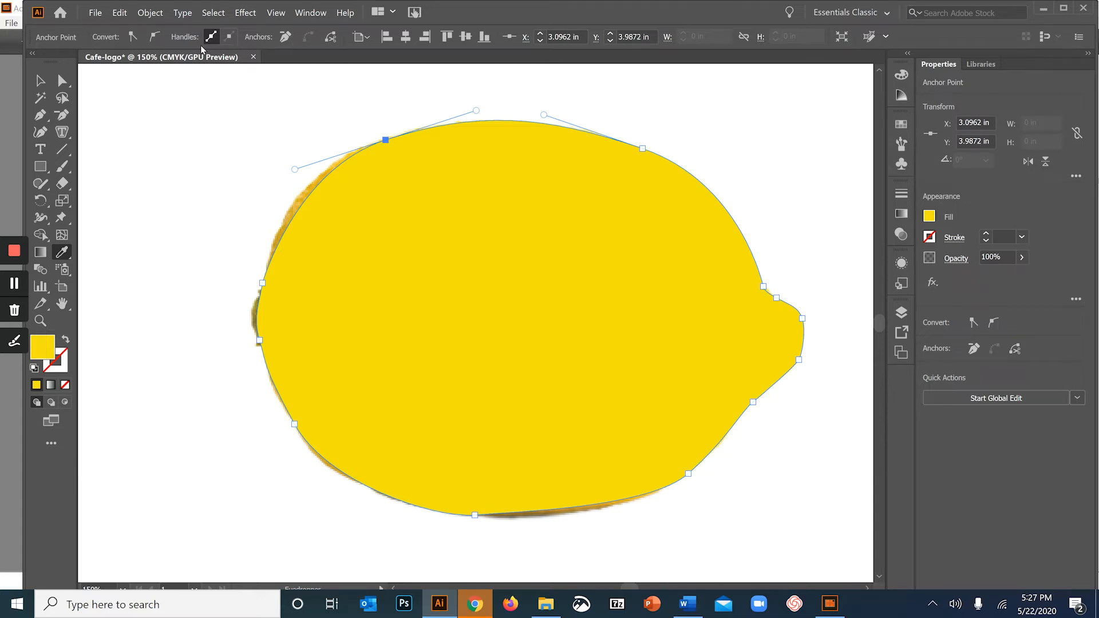
Move the path's upper-left anchor point slightly outward to match the photo's edge, and deselect the path
{"action": "left_click", "coordinate": [39, 84]}
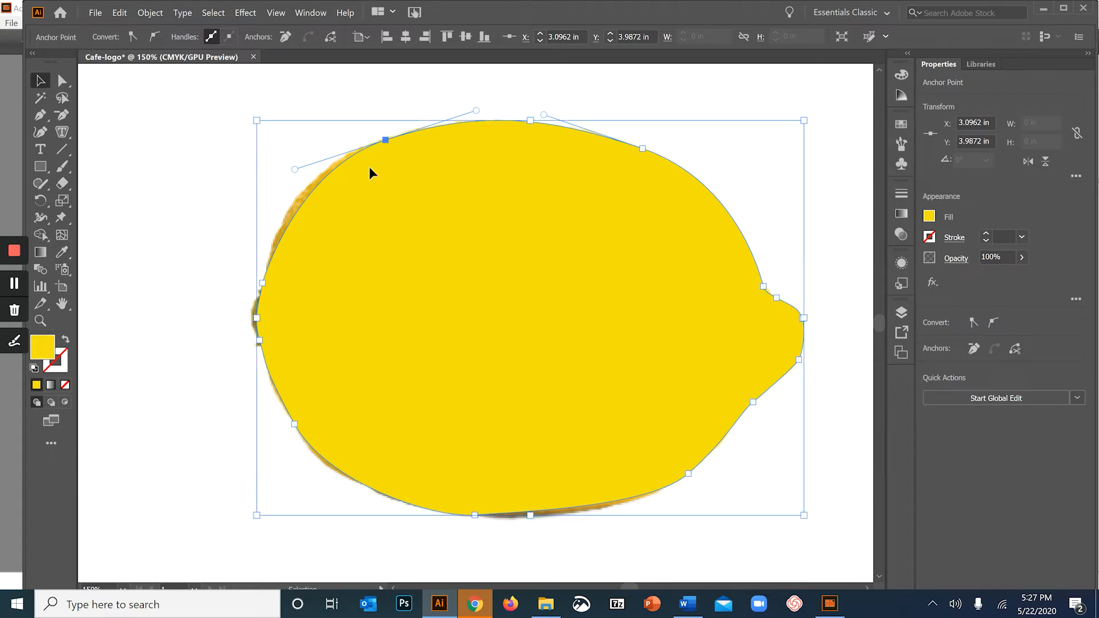
{"action": "left_click", "coordinate": [62, 81]}
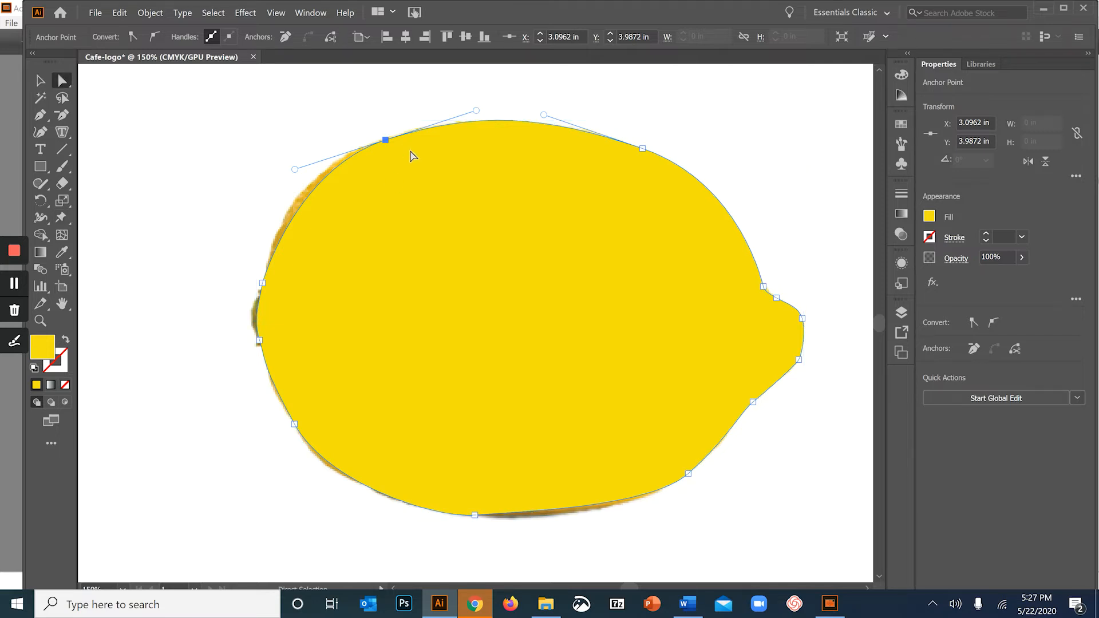
{"action": "mouse_move", "coordinate": [385, 140]}
{"action": "left_mouse_down"}
{"action": "mouse_move", "coordinate": [358, 148]}
{"action": "mouse_move", "coordinate": [372, 144]}
{"action": "left_mouse_up"}
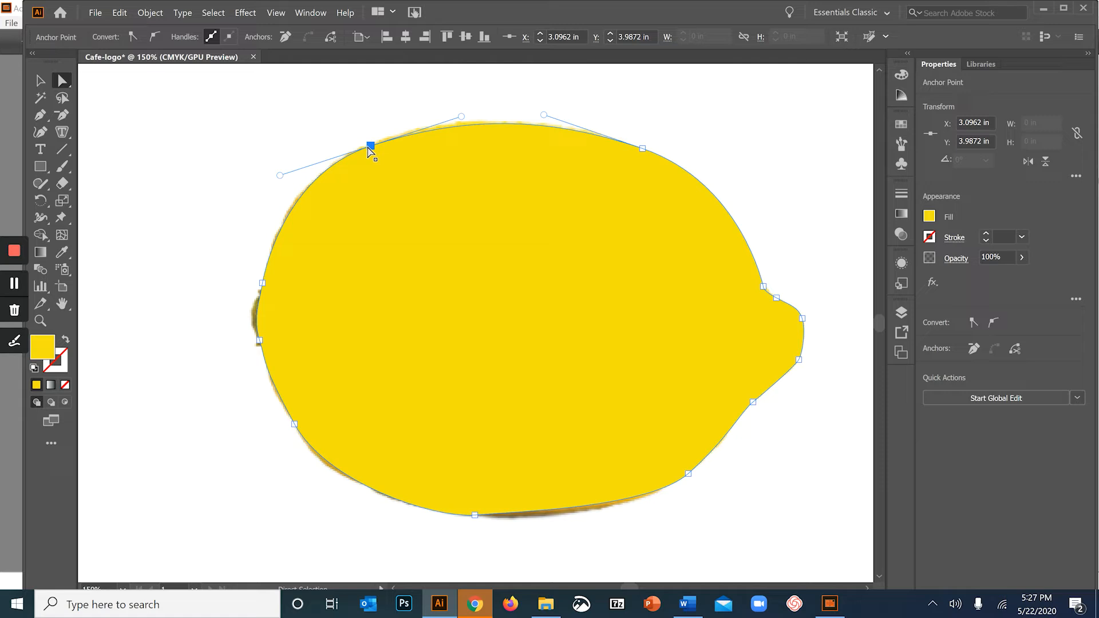
{"action": "left_click", "coordinate": [261, 198]}
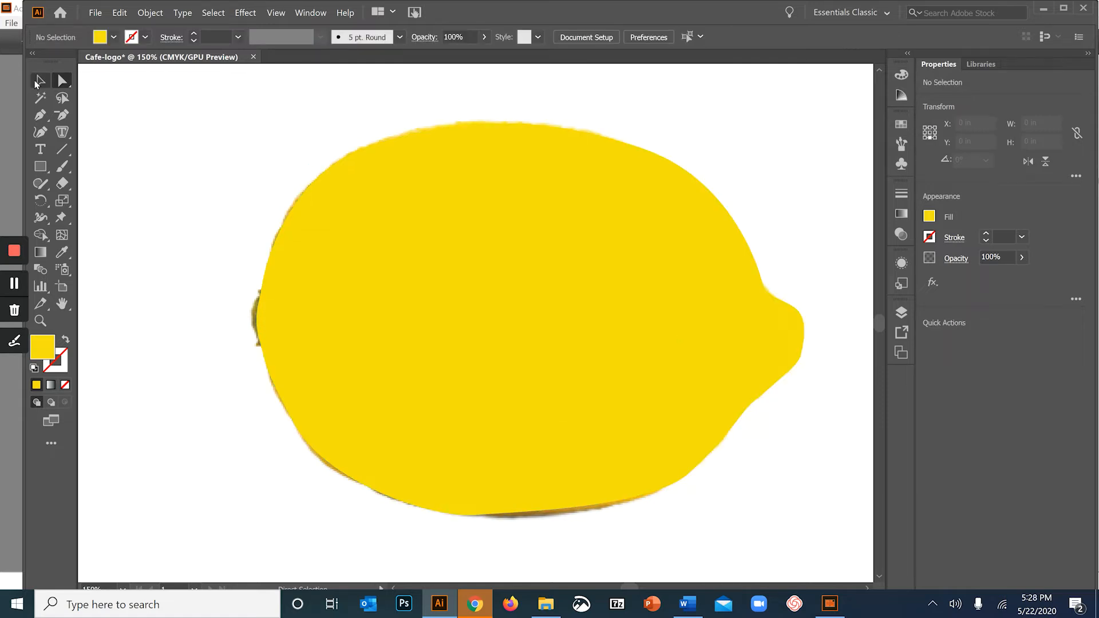
Create a gradient mesh on the lemon shape with 8 rows, 7 columns, Flat appearance and 100% highlight
{"action": "left_click", "coordinate": [37, 81]}
{"action": "key", "text": "ctrl+a"}
{"action": "left_click", "coordinate": [150, 12]}
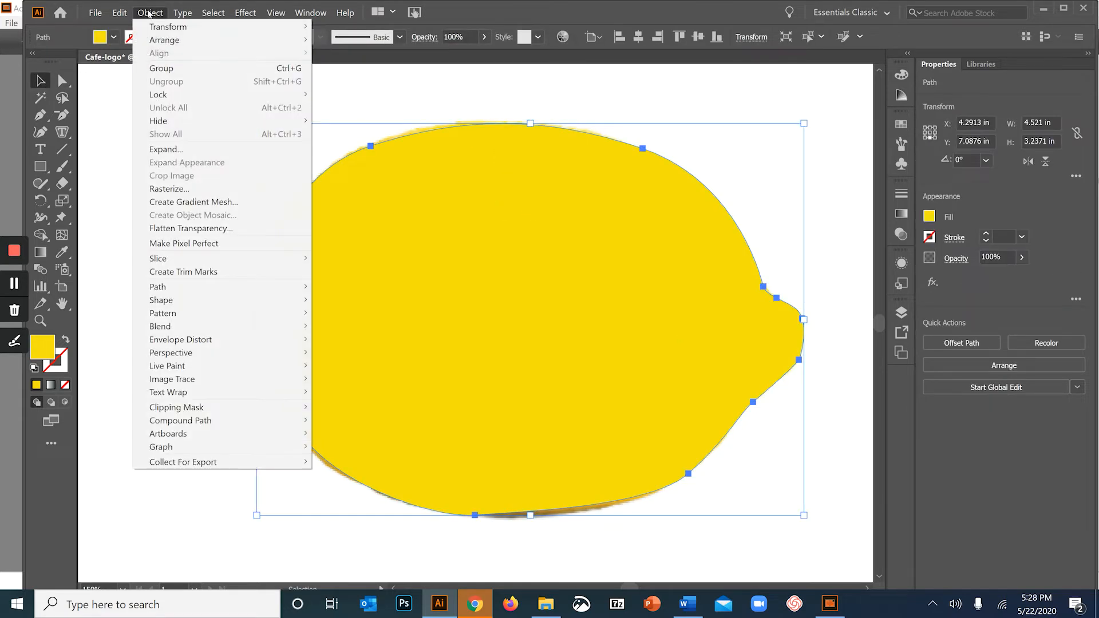
{"action": "left_click", "coordinate": [171, 202]}
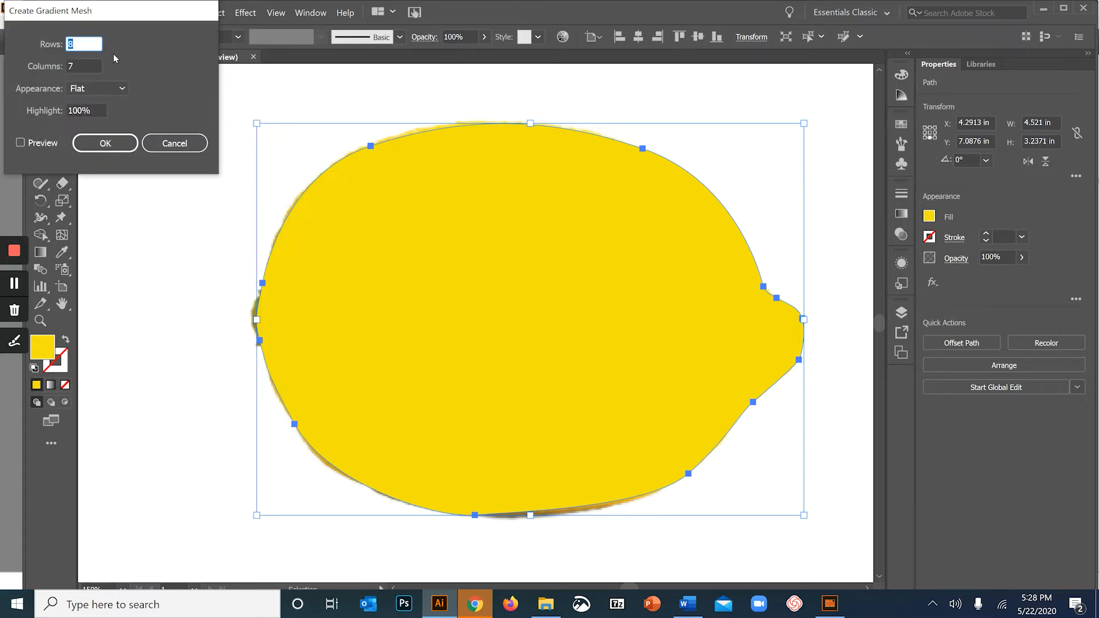
{"action": "left_click_drag", "start_coordinate": [106, 16], "coordinate": [378, 190]}
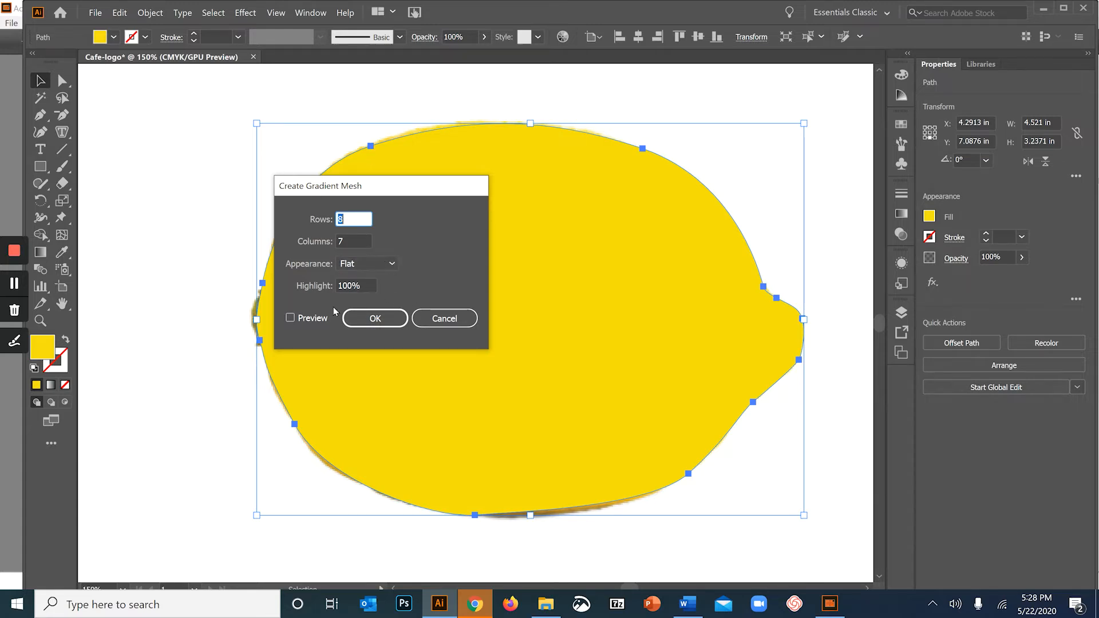
{"action": "left_click", "coordinate": [290, 318]}
{"action": "left_click_drag", "start_coordinate": [406, 186], "coordinate": [282, 122]}
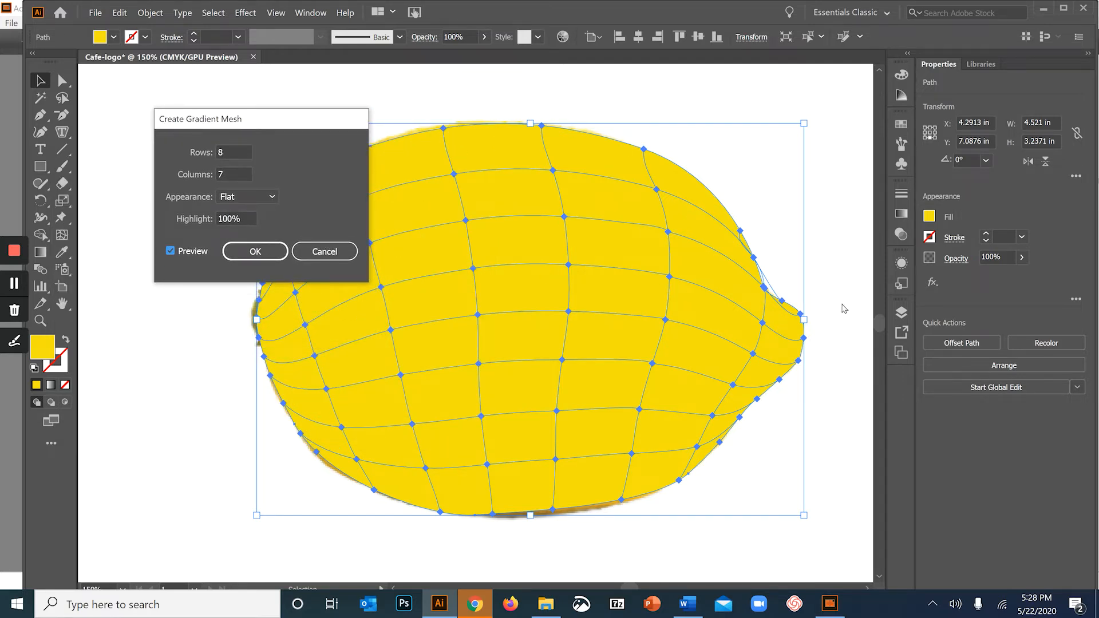
{"action": "left_click", "coordinate": [255, 251]}
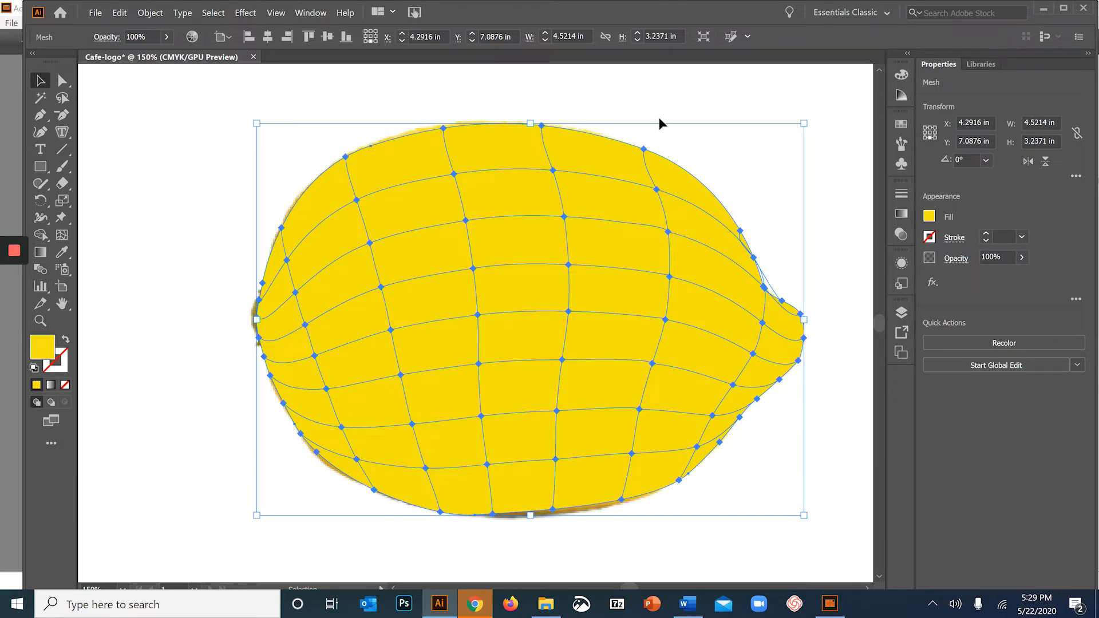
Switch the lemon mesh to outline view over the template photo and show the document's layers
{"action": "left_click", "coordinate": [275, 12]}
{"action": "left_click", "coordinate": [280, 40]}
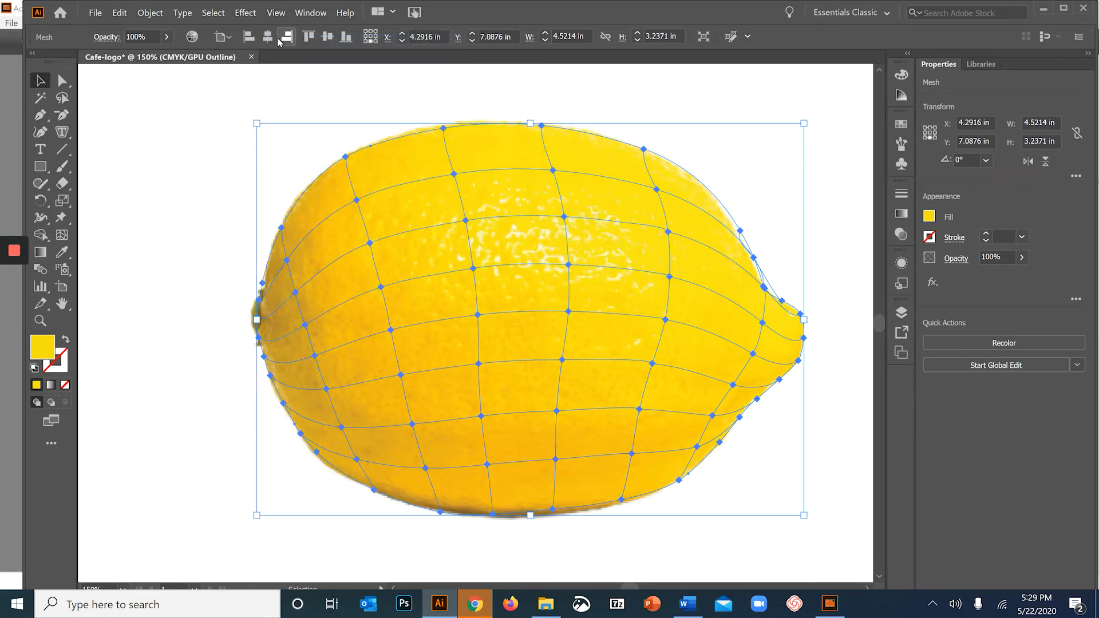
{"action": "left_click", "coordinate": [901, 315]}
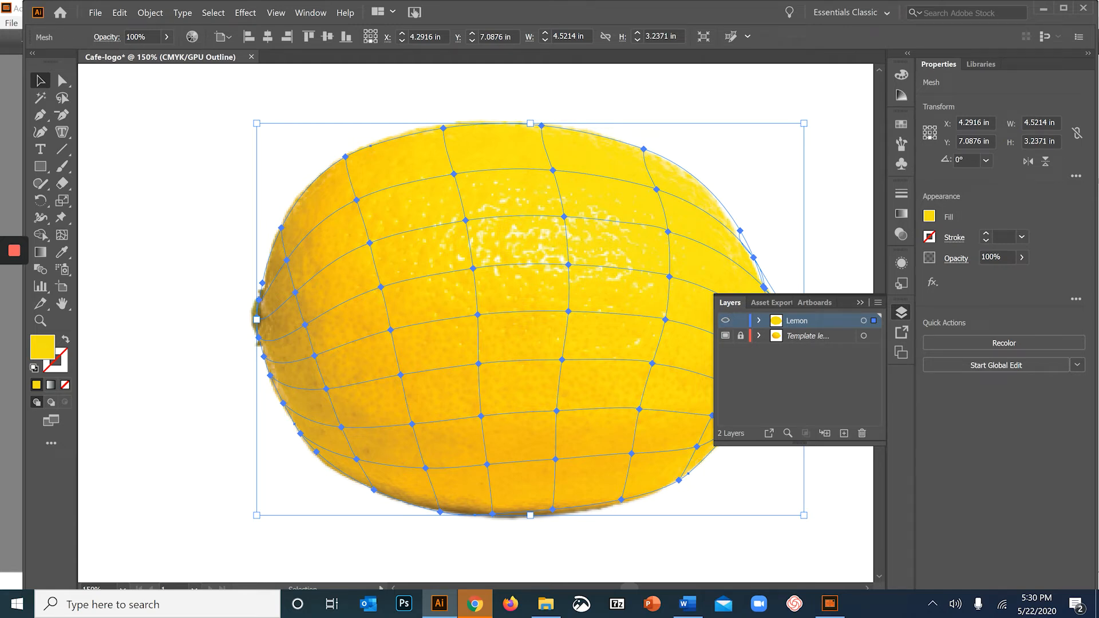
Color the upper-left edge mesh point and its adjacent interior point with brownish yellows sampled from the photo beside them
{"action": "key", "text": "ctrl+shift+a"}
{"action": "left_click", "coordinate": [62, 252]}
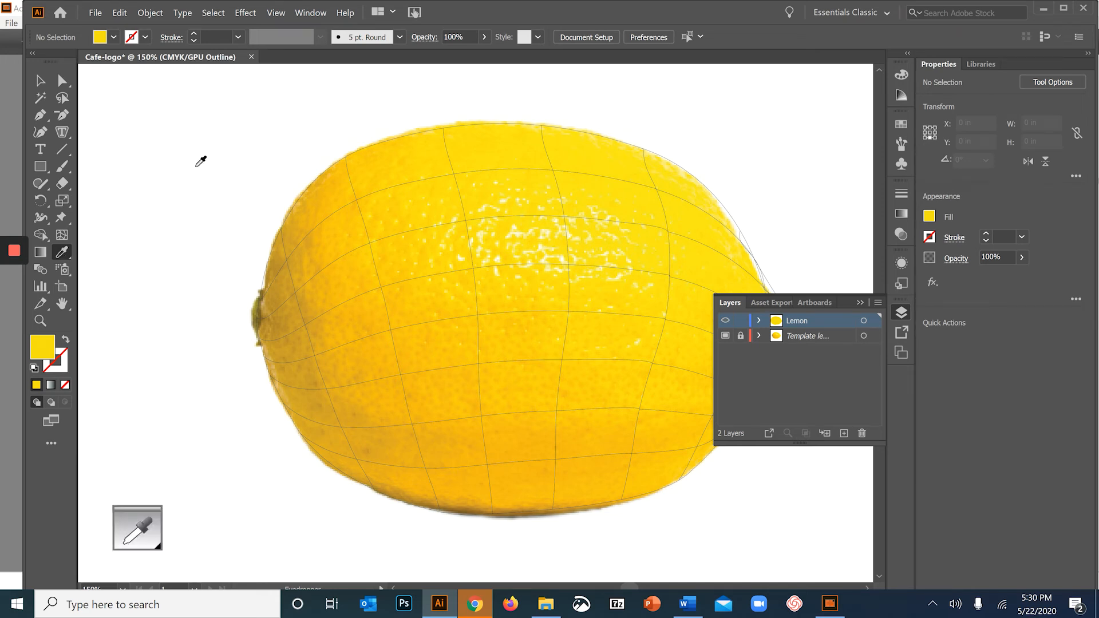
{"action": "key", "text": "ctrl"}
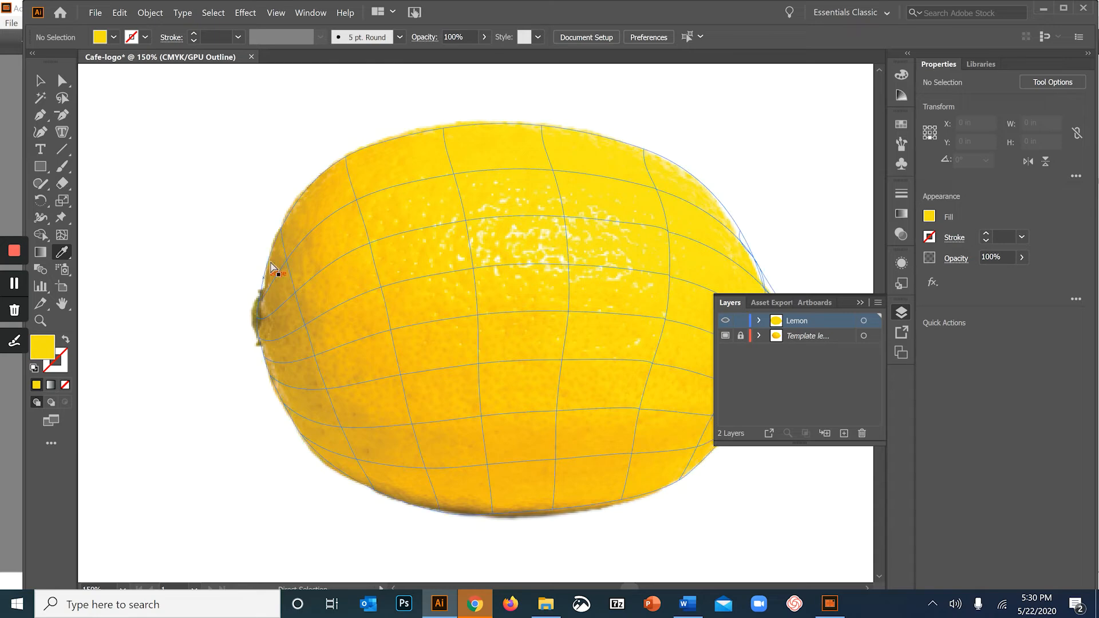
{"action": "left_click", "coordinate": [281, 234], "text": "ctrl"}
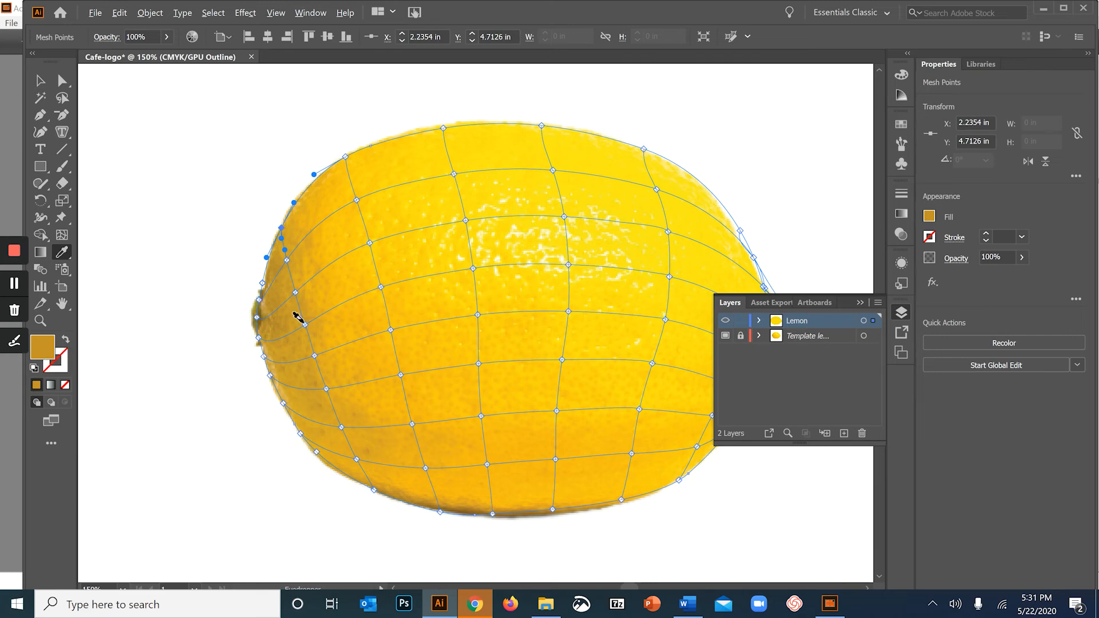
{"action": "scroll", "coordinate": [295, 312], "scroll_direction": "up", "scroll_amount": 2}
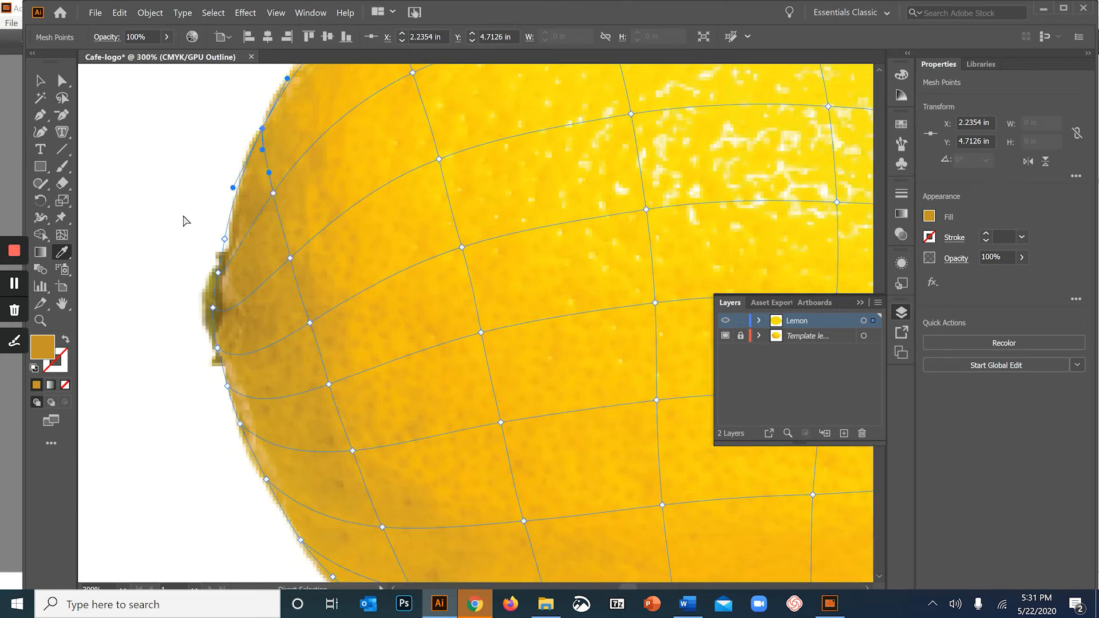
{"action": "left_click", "coordinate": [274, 194]}
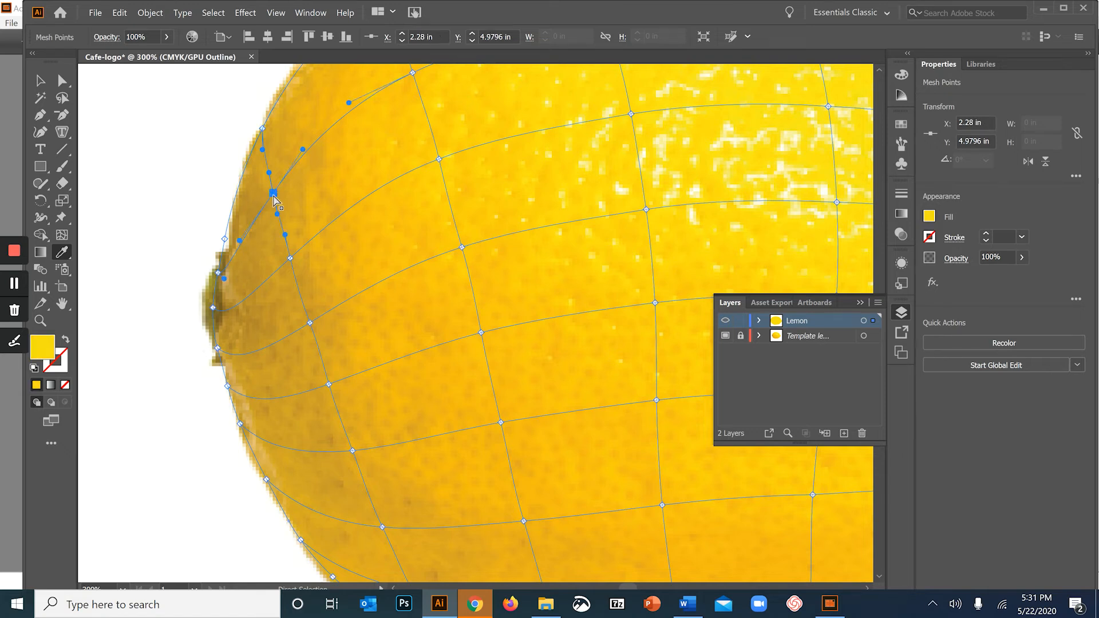
{"action": "left_click", "coordinate": [258, 258]}
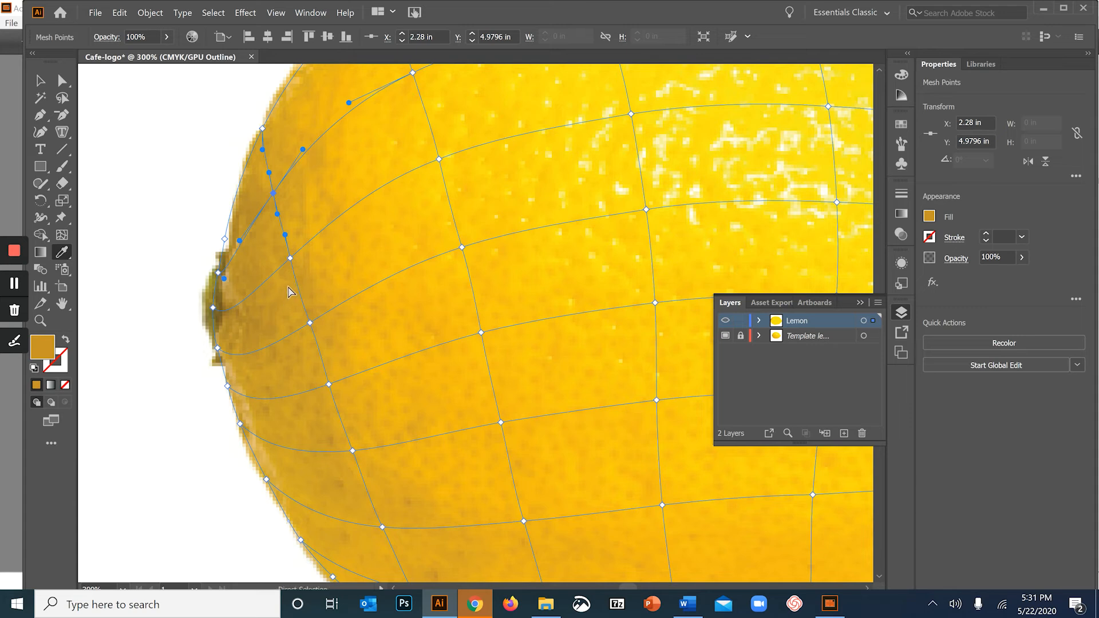
Color the next four mesh points down the leftmost interior mesh line with shades sampled from the photo beside each point
{"action": "left_click", "coordinate": [290, 258], "text": "ctrl"}
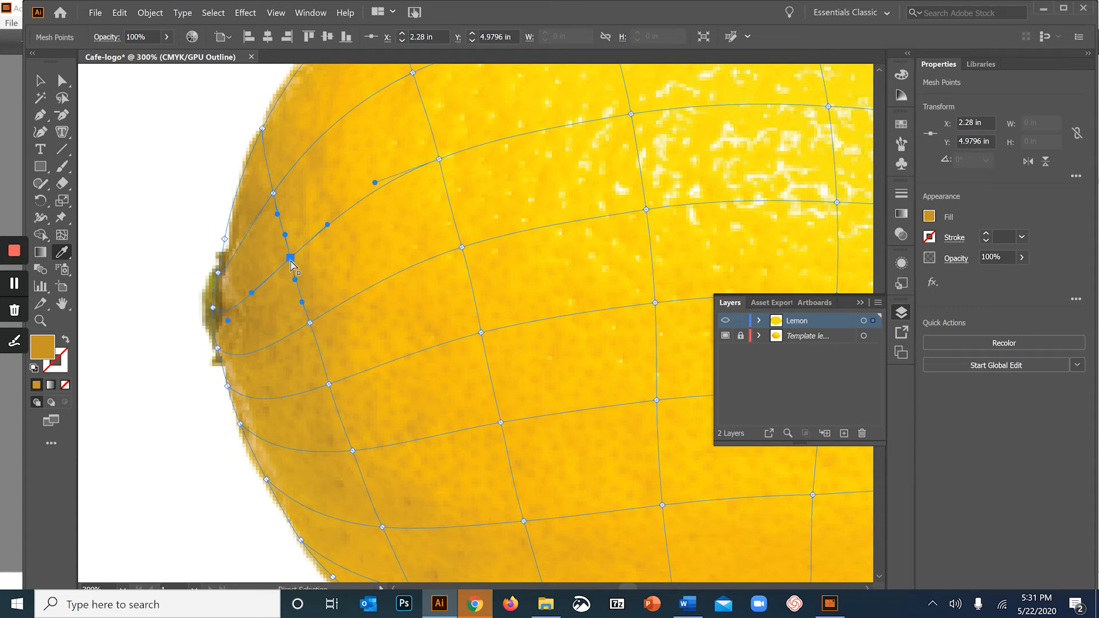
{"action": "left_click", "coordinate": [253, 323]}
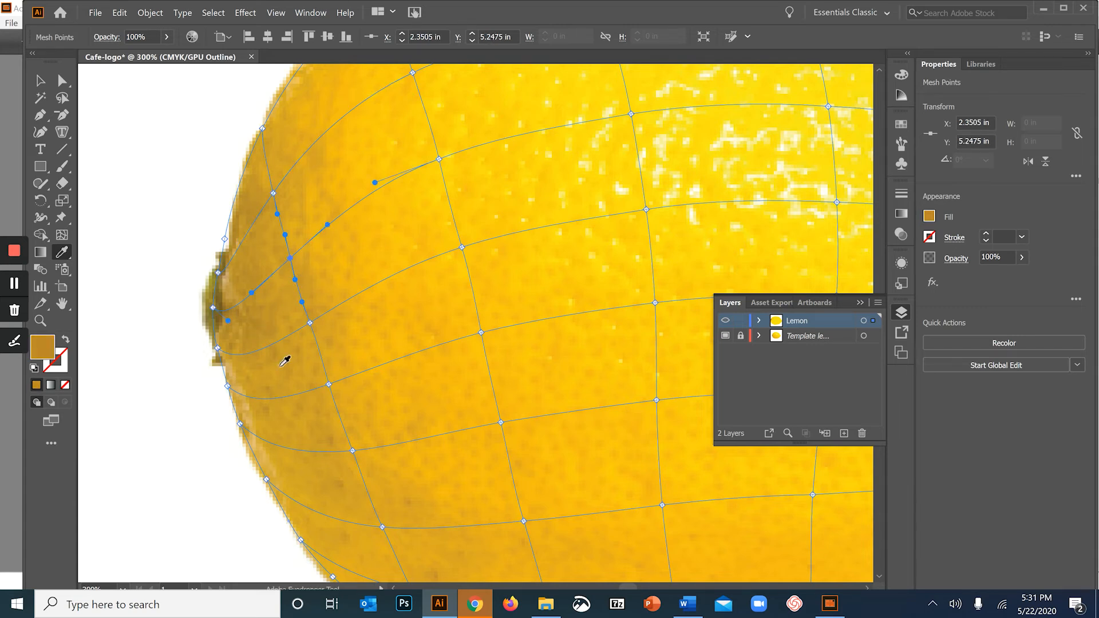
{"action": "left_click", "coordinate": [310, 323], "text": "ctrl"}
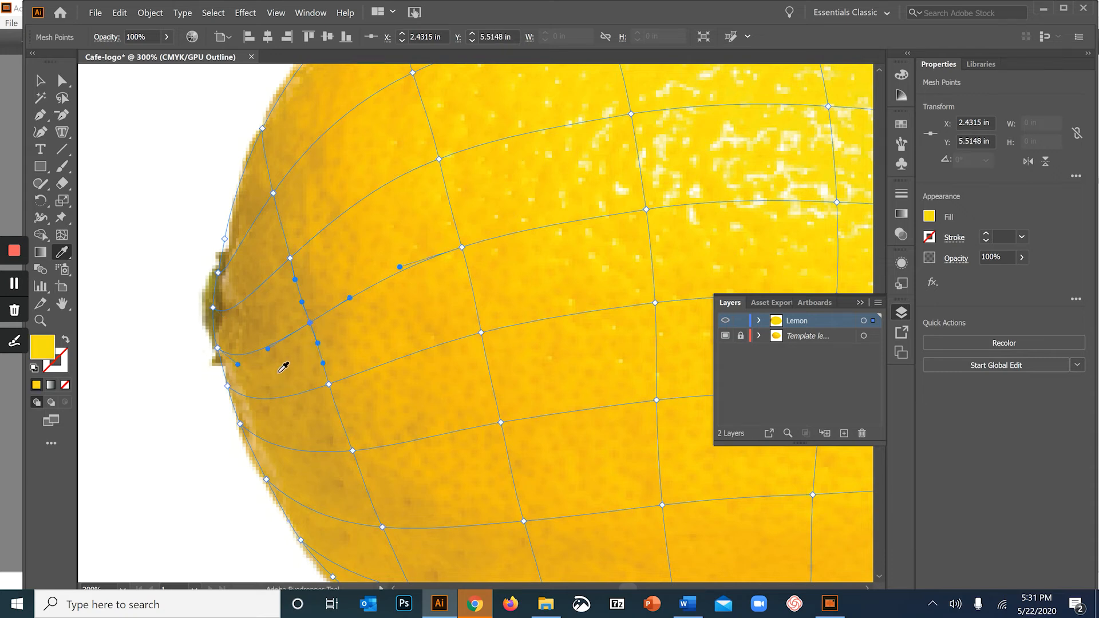
{"action": "left_click", "coordinate": [281, 369]}
{"action": "left_click", "coordinate": [329, 384], "text": "ctrl"}
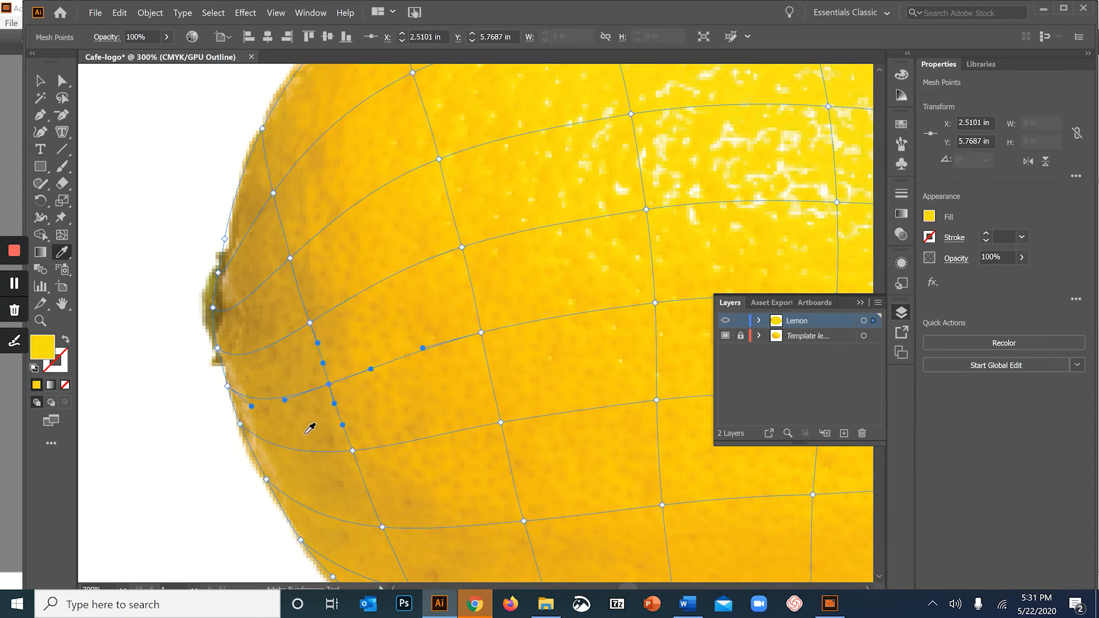
{"action": "left_click", "coordinate": [329, 456]}
{"action": "left_click", "coordinate": [352, 451], "text": "ctrl"}
{"action": "left_click", "coordinate": [354, 453]}
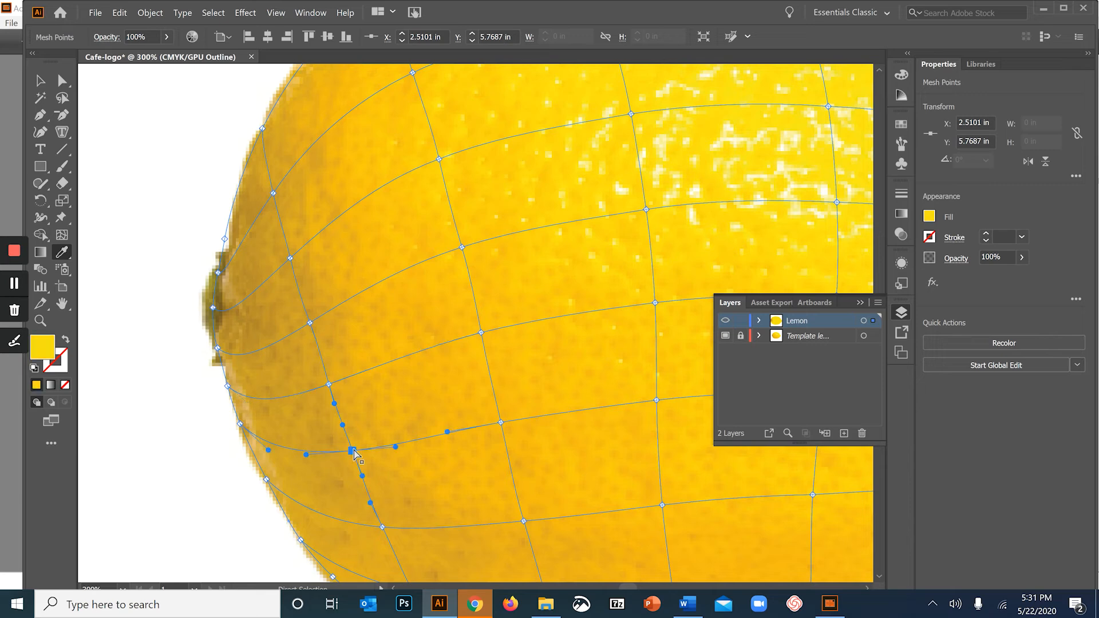
{"action": "left_click", "coordinate": [313, 487]}
{"action": "left_click_drag", "start_coordinate": [367, 372], "coordinate": [355, 92]}
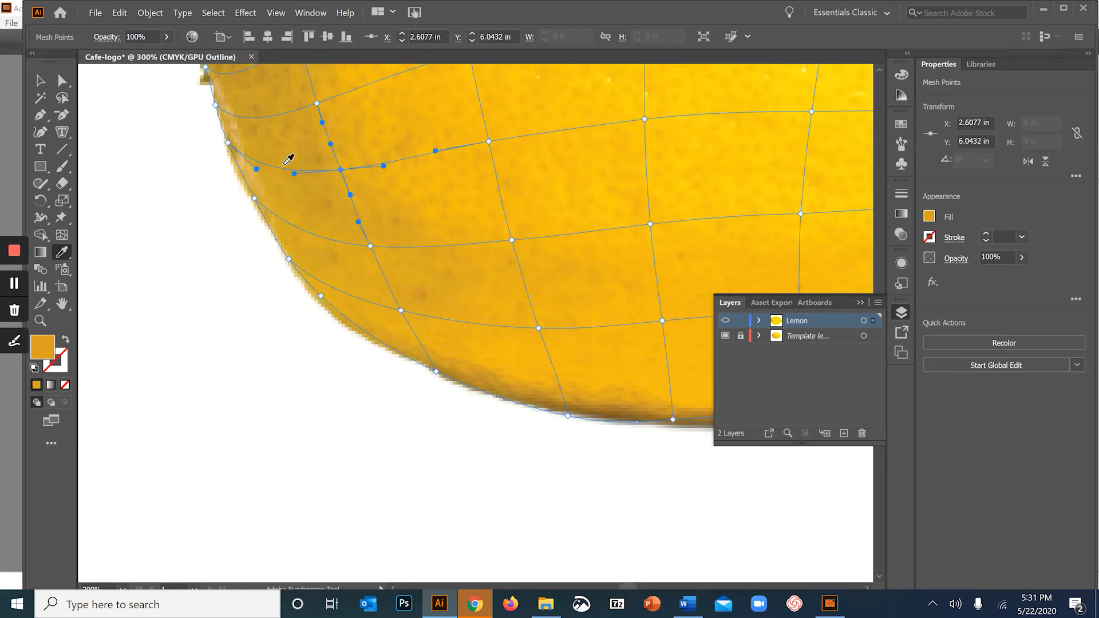
Color the two lowest interior points on the leftmost interior mesh line with shades sampled from the photo beside them
{"action": "left_click", "coordinate": [370, 246], "text": "ctrl"}
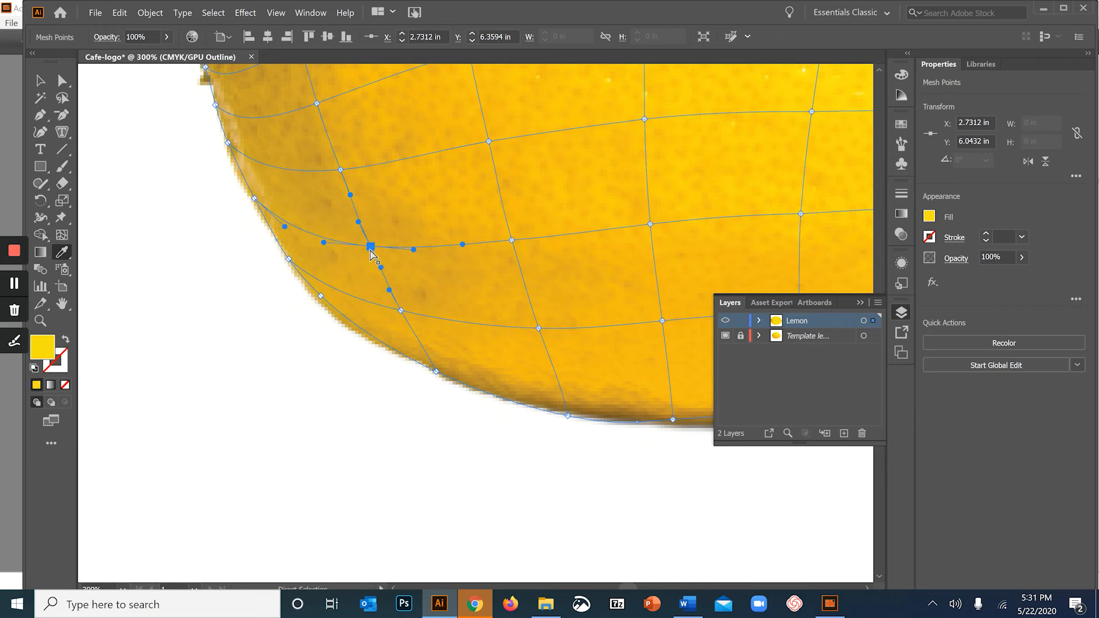
{"action": "left_click", "coordinate": [401, 311], "text": "ctrl"}
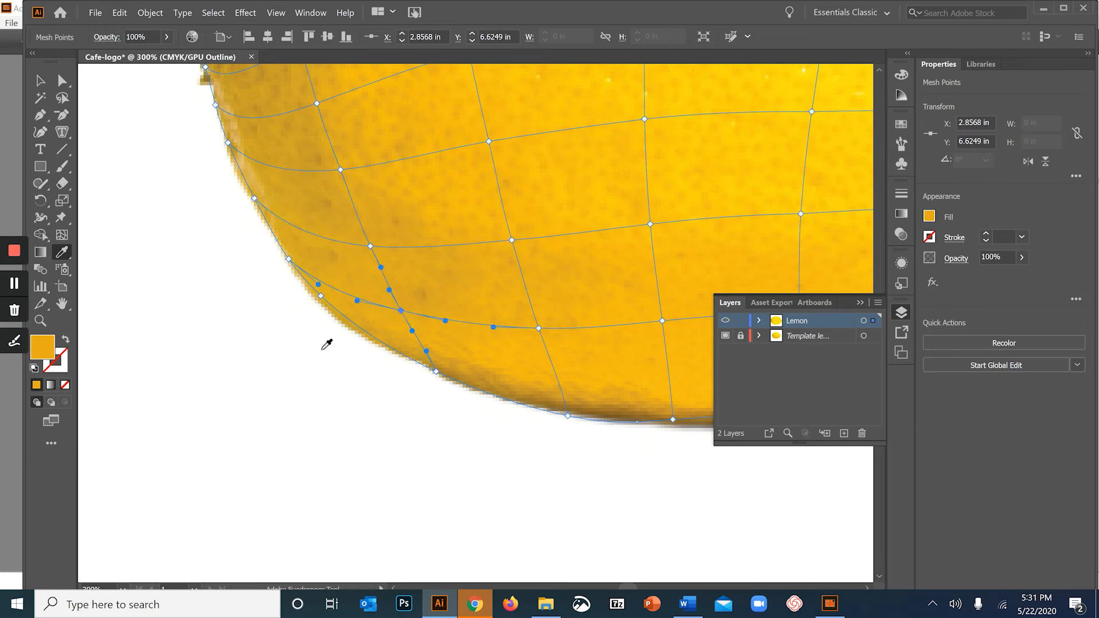
Check the whole lemon's mesh coloring in preview mode and return the artwork to outline view
{"action": "scroll", "coordinate": [239, 346], "scroll_direction": "down", "scroll_amount": 3}
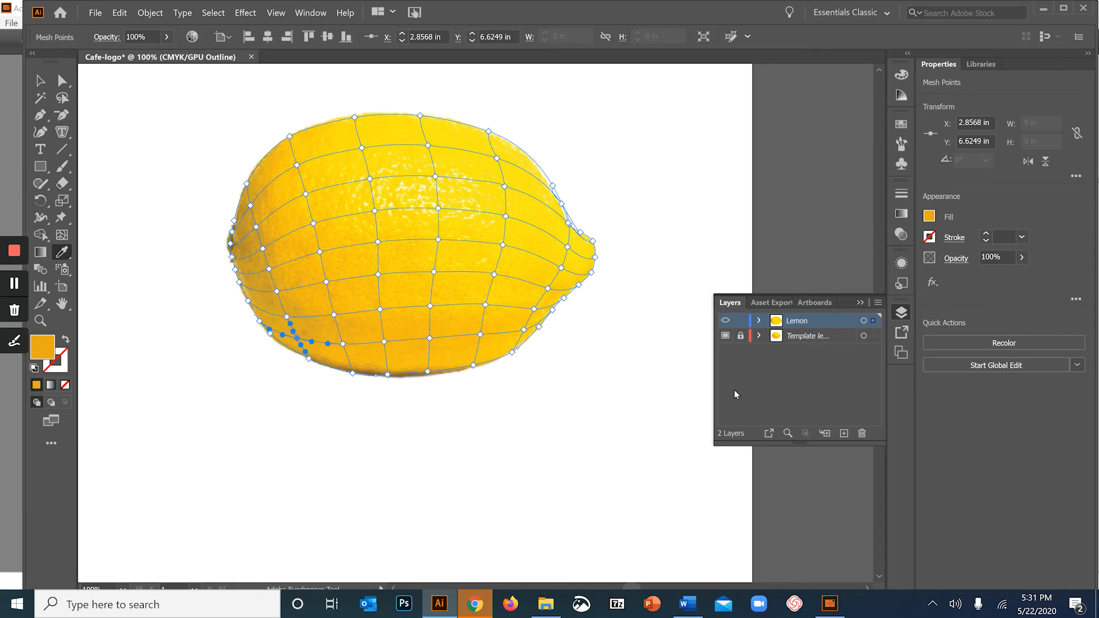
{"action": "left_click", "coordinate": [279, 19]}
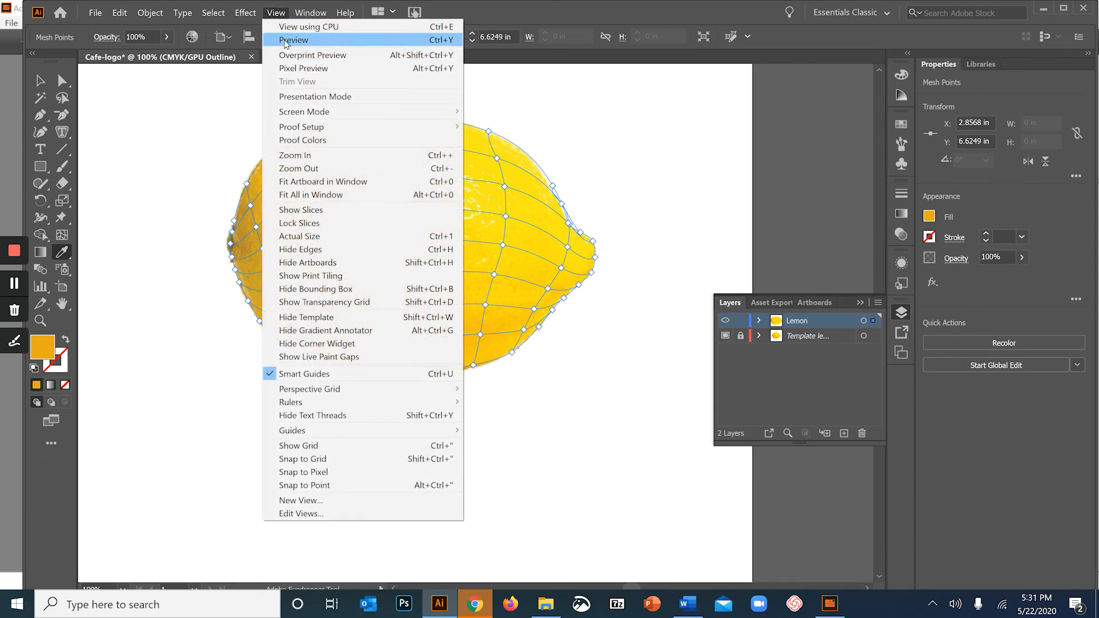
{"action": "left_click", "coordinate": [285, 42]}
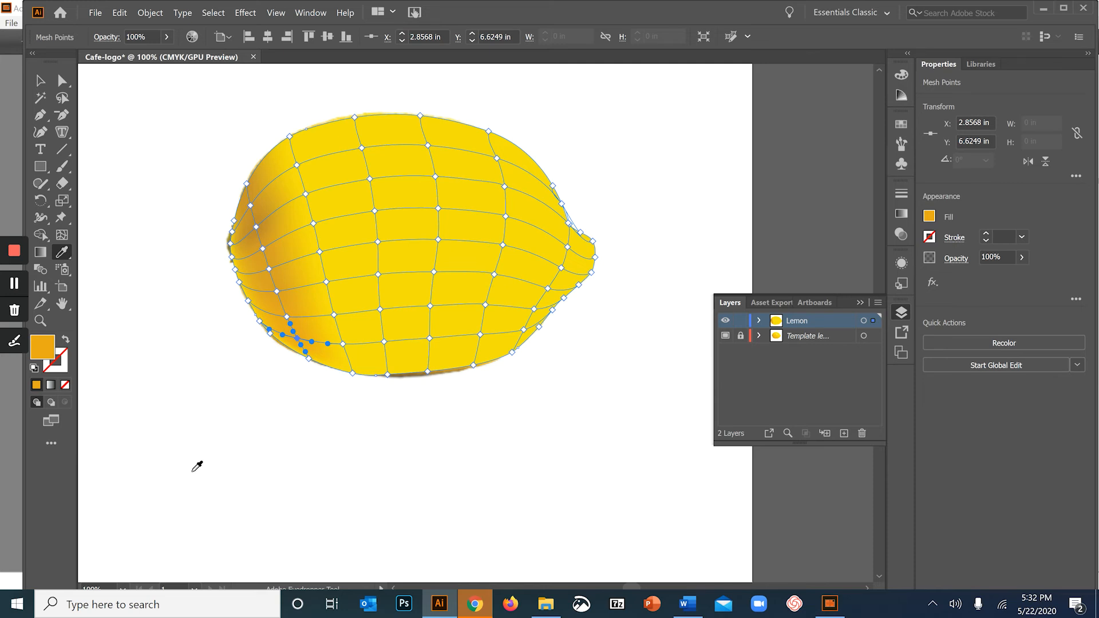
{"action": "left_click", "coordinate": [276, 13]}
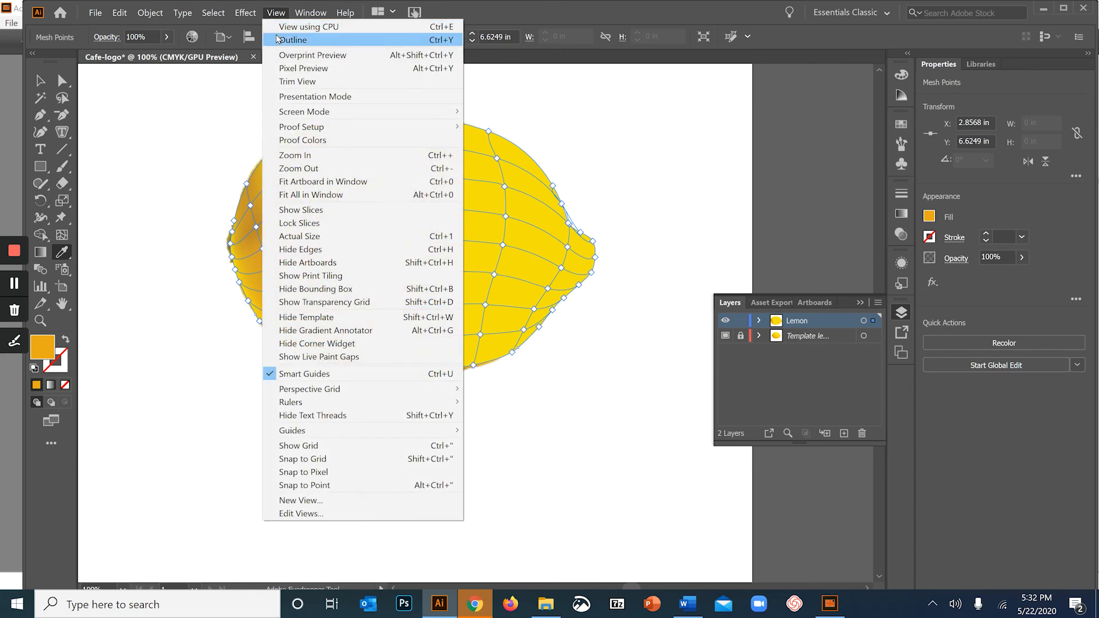
{"action": "left_click", "coordinate": [292, 38]}
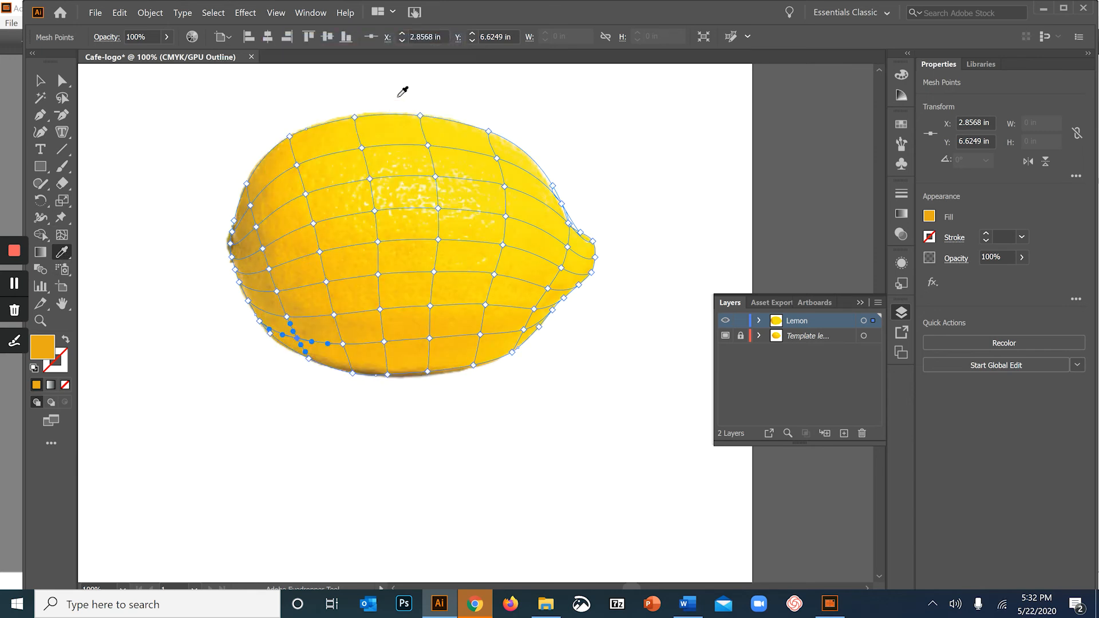
Color the mesh points down the second interior mesh line, from the upper edge to the lower interior point, with shades sampled from the photo beside them
{"action": "left_click", "coordinate": [289, 136], "text": "ctrl"}
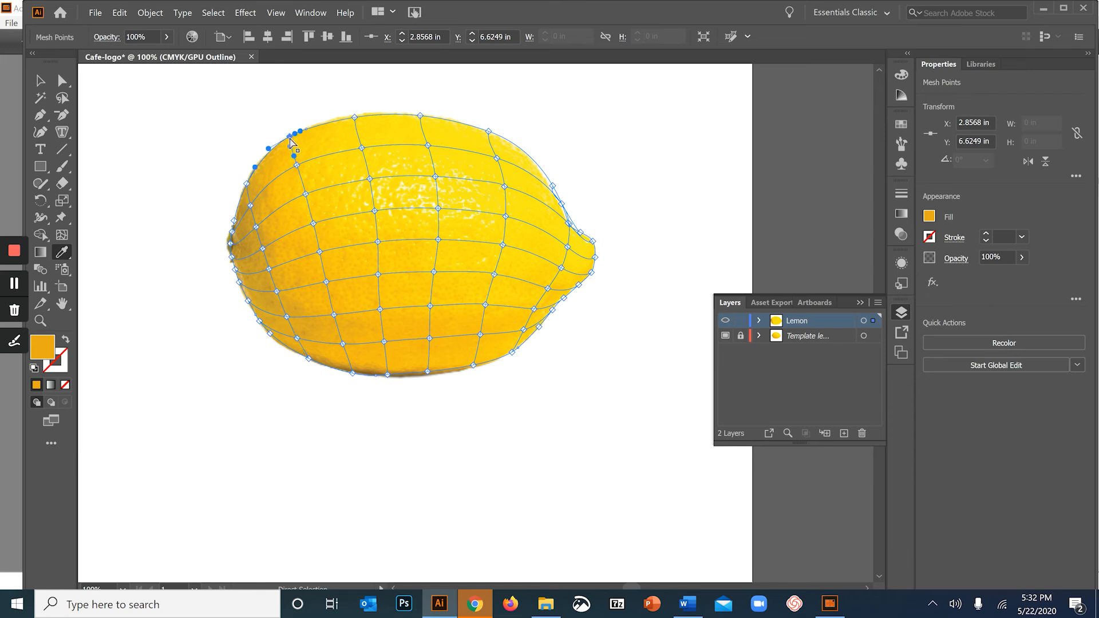
{"action": "left_click", "coordinate": [288, 150]}
{"action": "left_click", "coordinate": [270, 166]}
{"action": "left_click_drag", "start_coordinate": [297, 166], "coordinate": [312, 229]}
{"action": "left_click", "coordinate": [319, 252], "text": "ctrl"}
{"action": "left_click", "coordinate": [333, 315], "text": "ctrl"}
{"action": "left_click", "coordinate": [305, 306]}
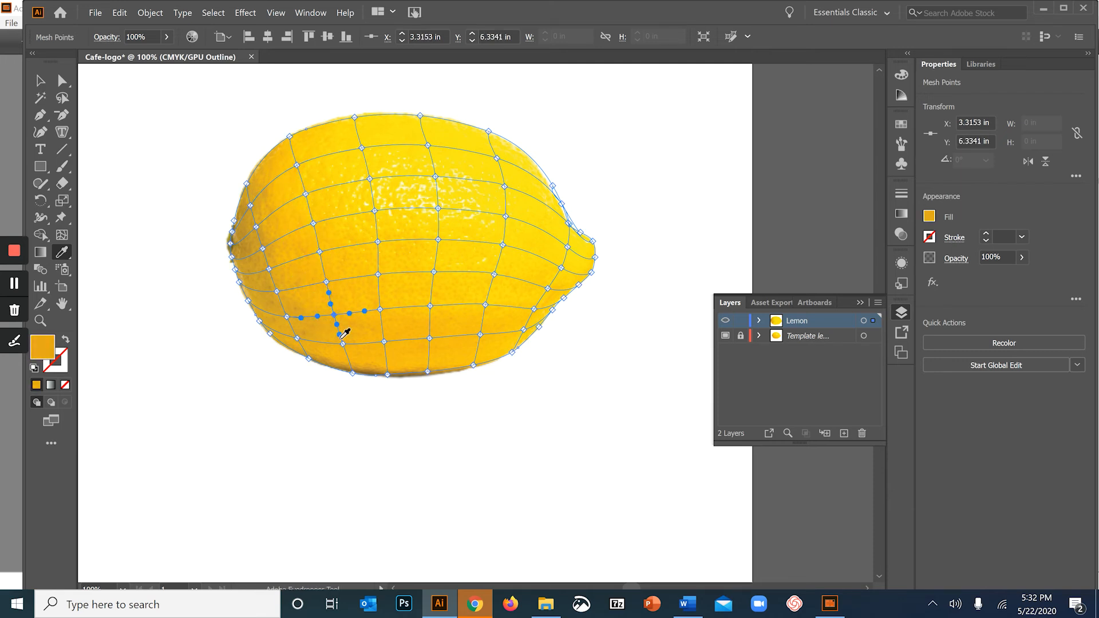
{"action": "left_click", "coordinate": [343, 344], "text": "ctrl"}
{"action": "left_click", "coordinate": [330, 349]}
Switch the artwork back to preview mode and deselect the lemon mesh
{"action": "left_click", "coordinate": [276, 12]}
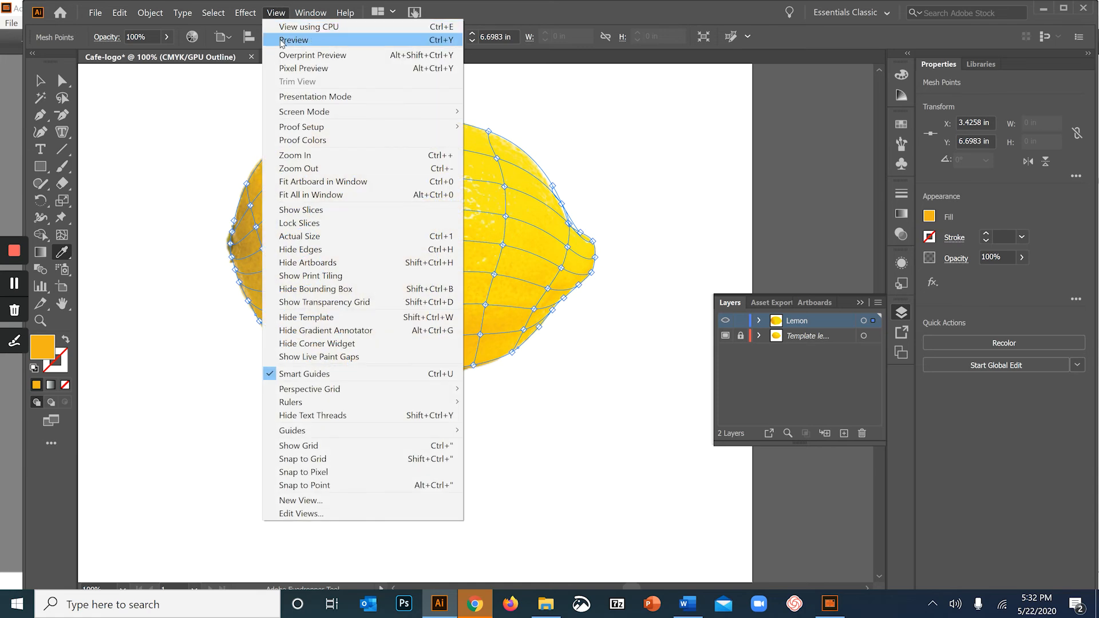
{"action": "left_click", "coordinate": [301, 35]}
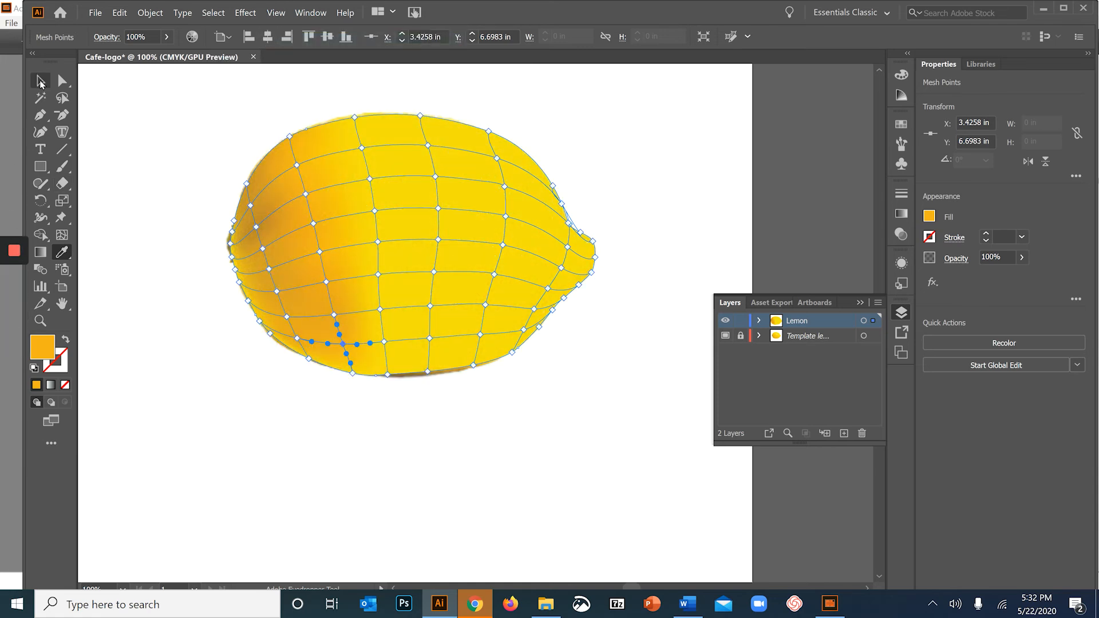
{"action": "left_click", "coordinate": [41, 81]}
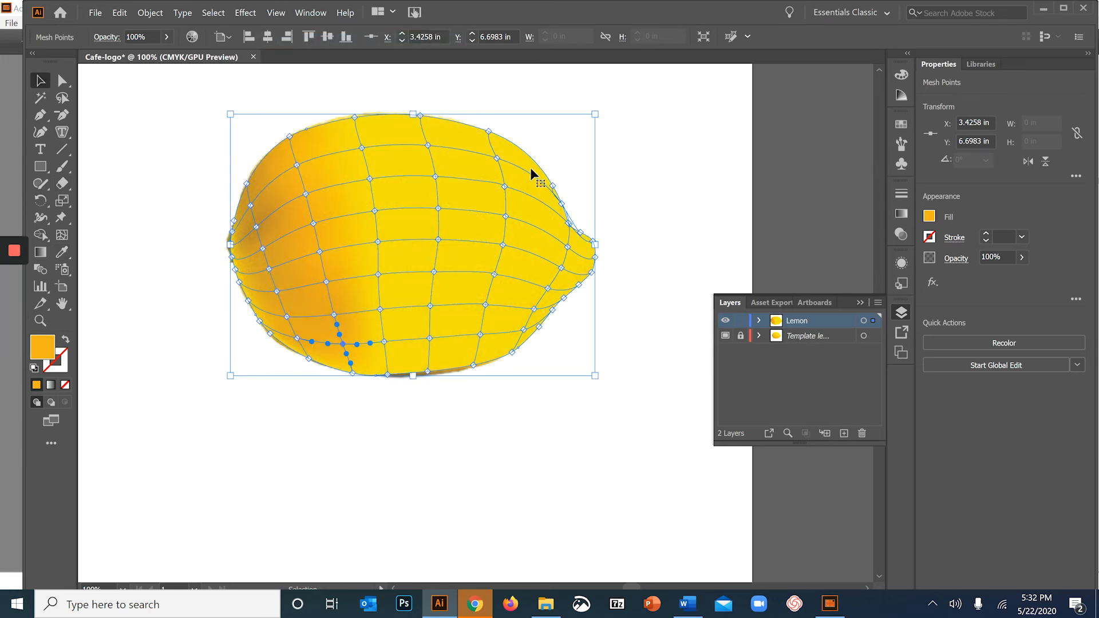
{"action": "left_click", "coordinate": [492, 99]}
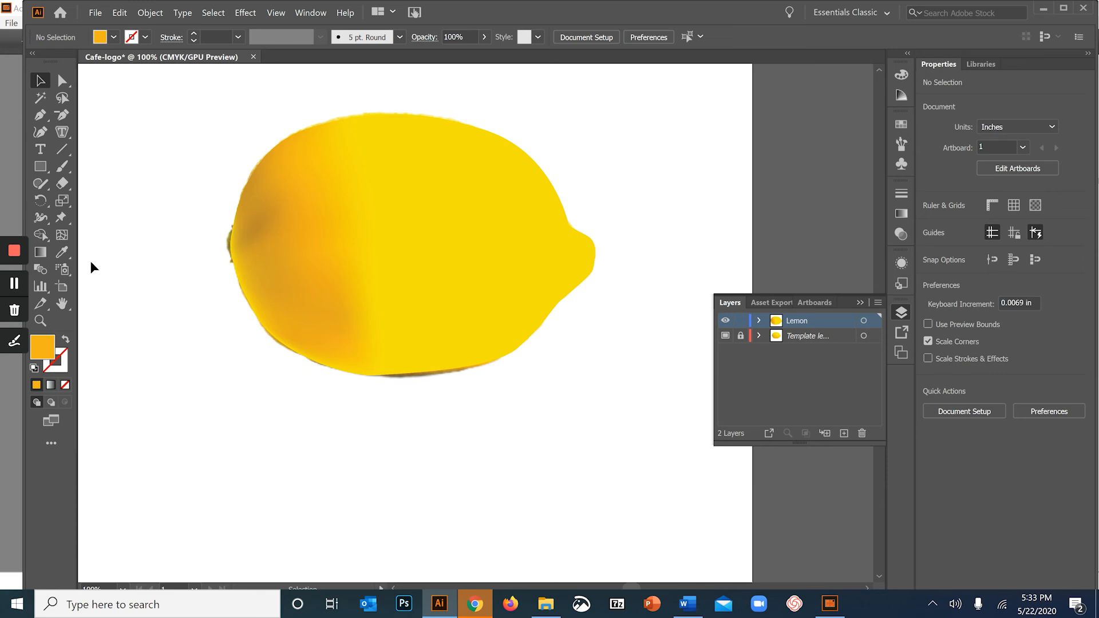
Hide the template layer so only the Lemon layer is displayed
{"action": "left_click", "coordinate": [14, 286]}
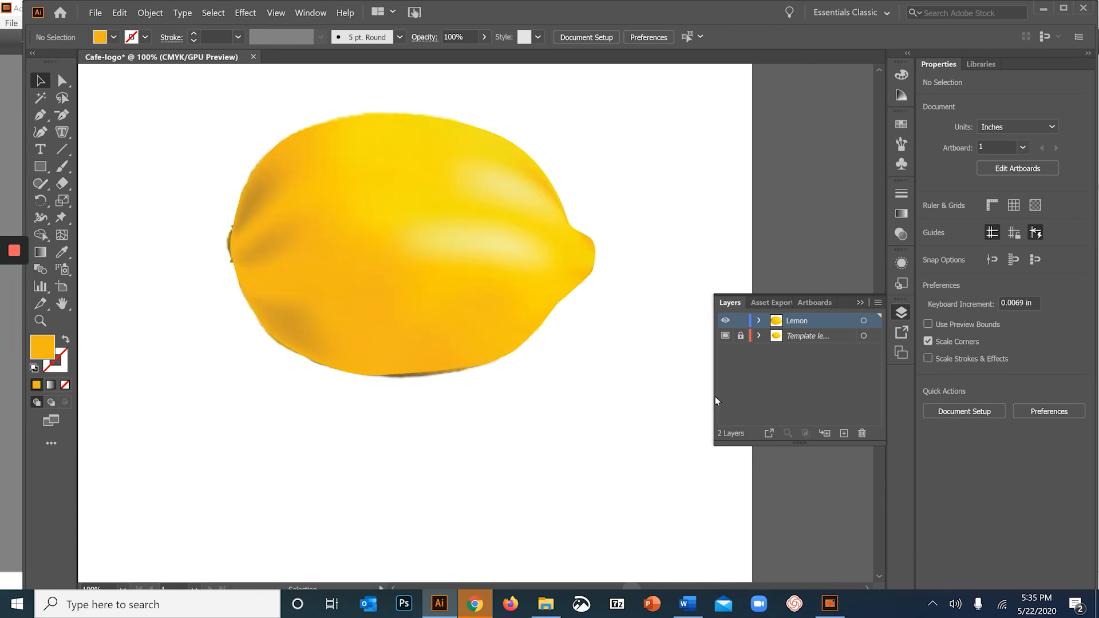
{"action": "left_click", "coordinate": [725, 337]}
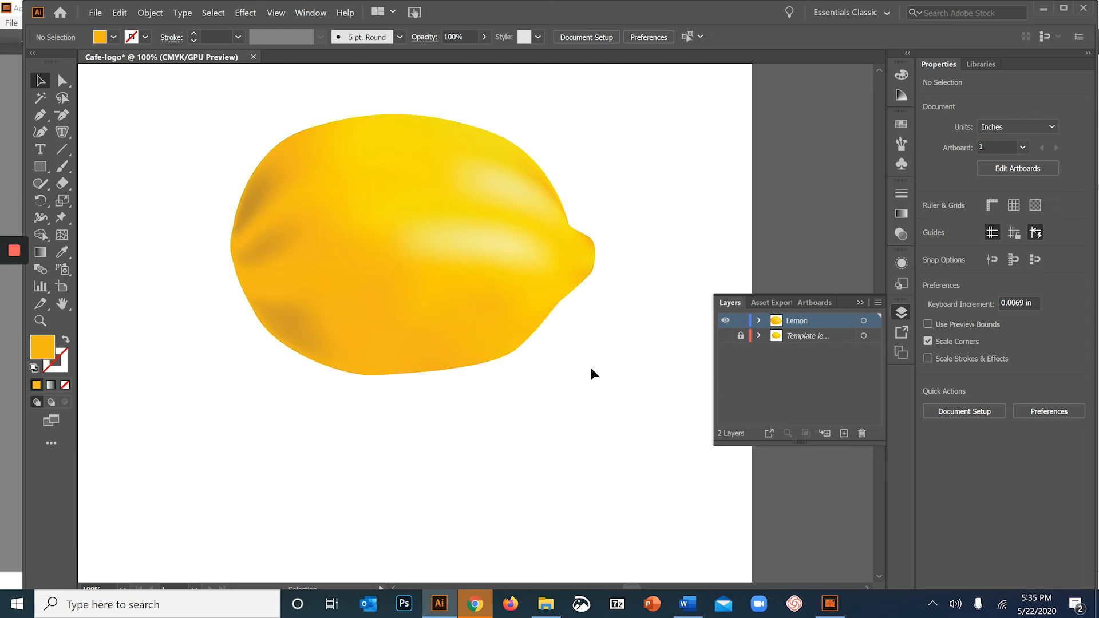
Consult the gradient mesh instructions in the Adobe Digital Editions eBook and return to Illustrator to select the lemon mesh
{"action": "left_click", "coordinate": [831, 611]}
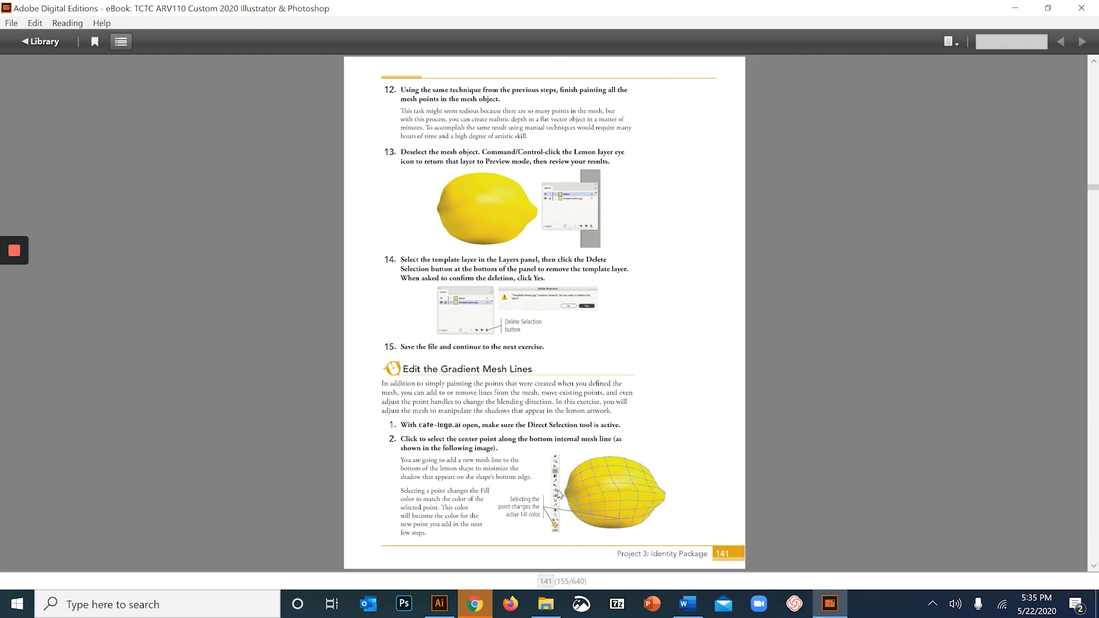
{"action": "left_click", "coordinate": [1012, 7]}
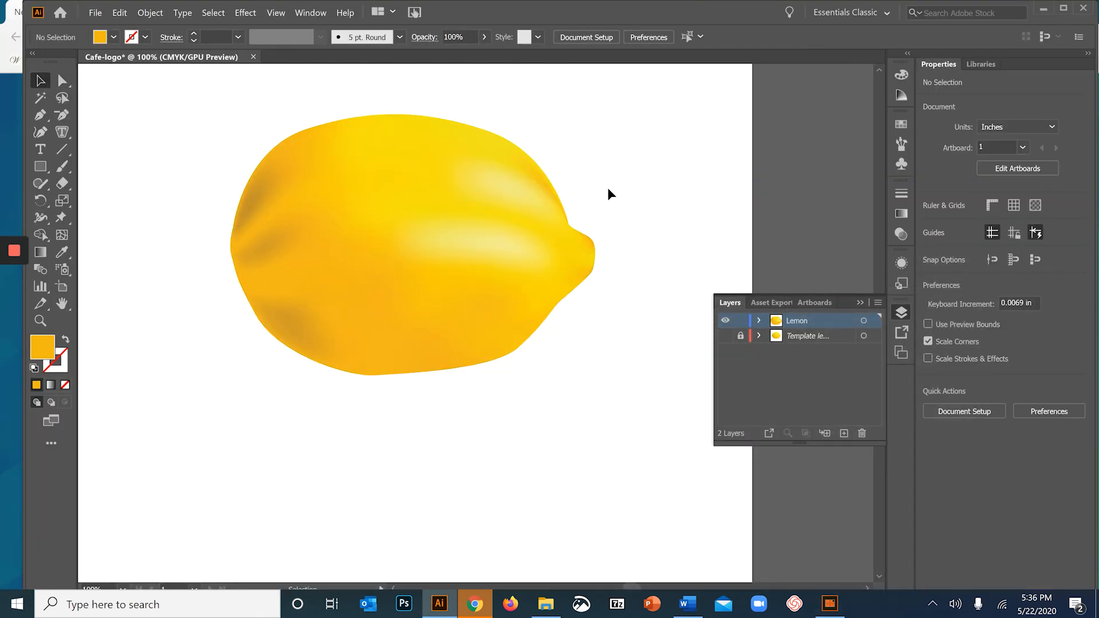
{"action": "left_click", "coordinate": [410, 157]}
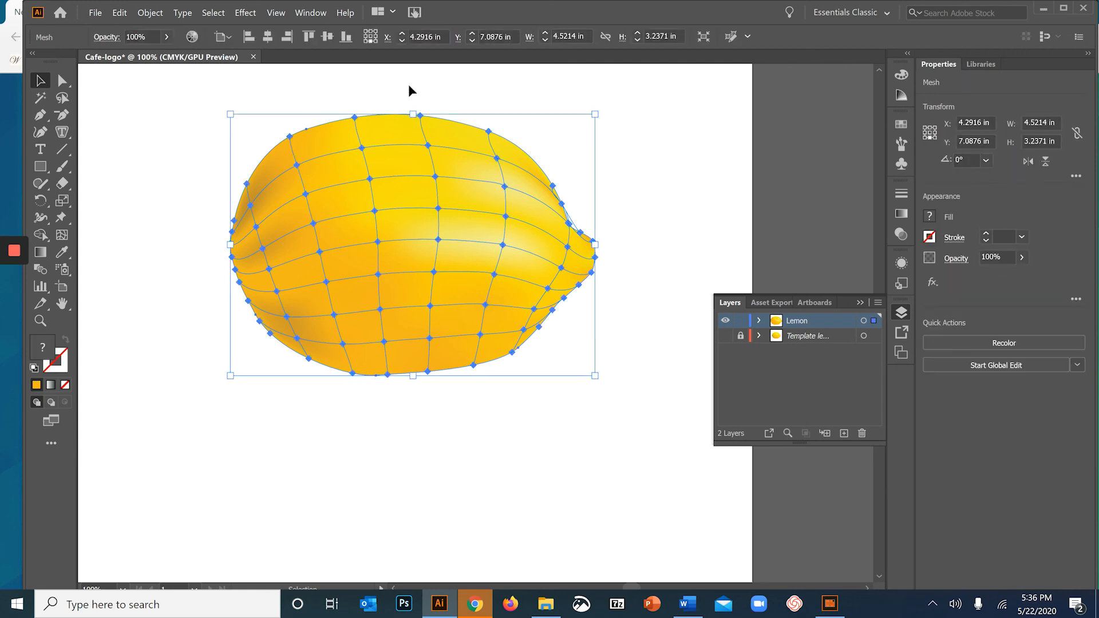